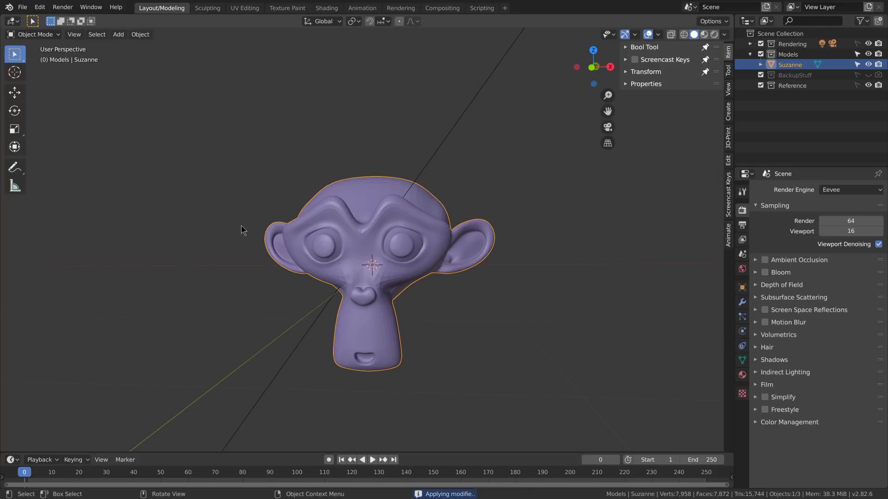
- Open the UV Editing workspace and create a blank black tiled image of 1024 × 1024 px for Suzanne's UVs
middle_click_drag(234, 226, 227, 226)
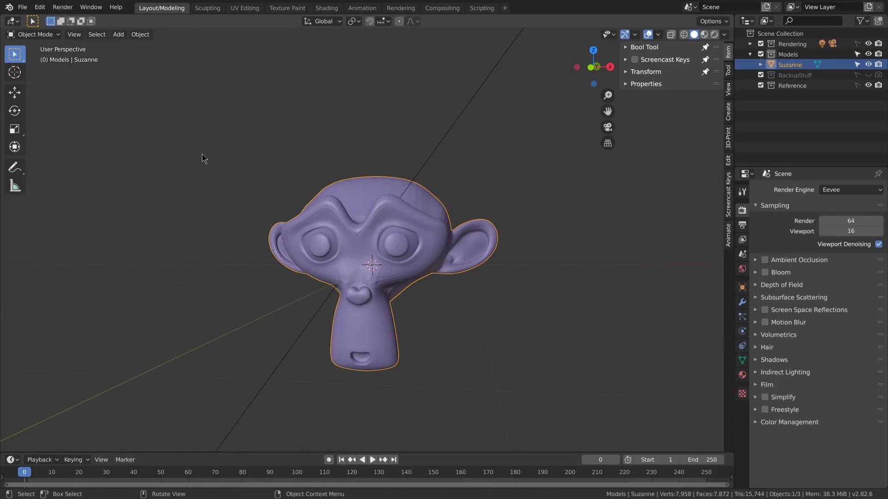
left_click(245, 8)
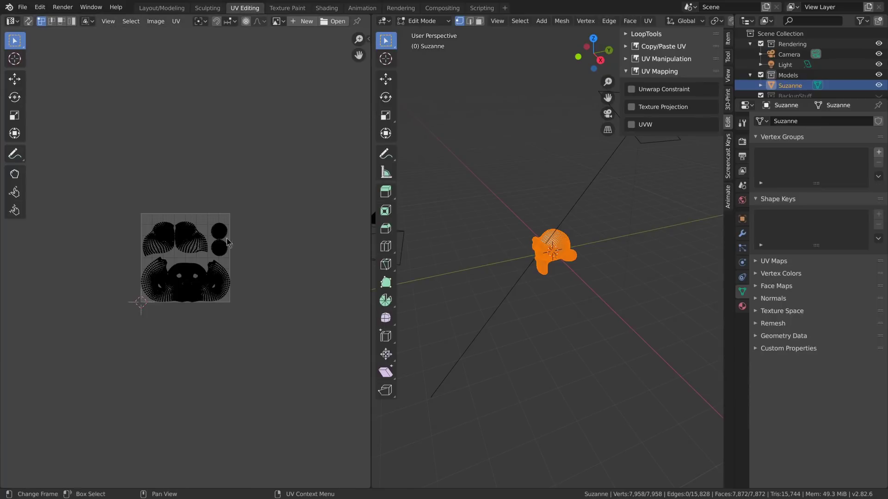
scroll(257, 169, "up", 2)
middle_click_drag(258, 169, 232, 190)
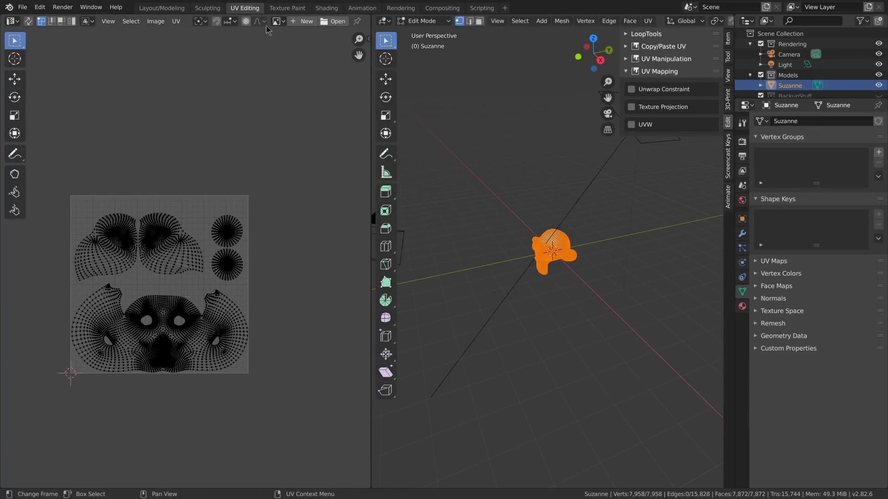
left_click(303, 22)
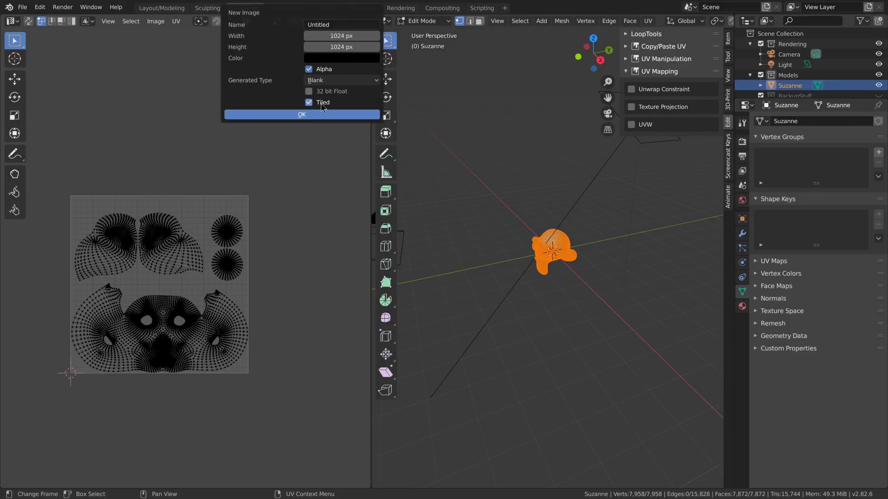
left_click(313, 114)
scroll(273, 185, "down", 5)
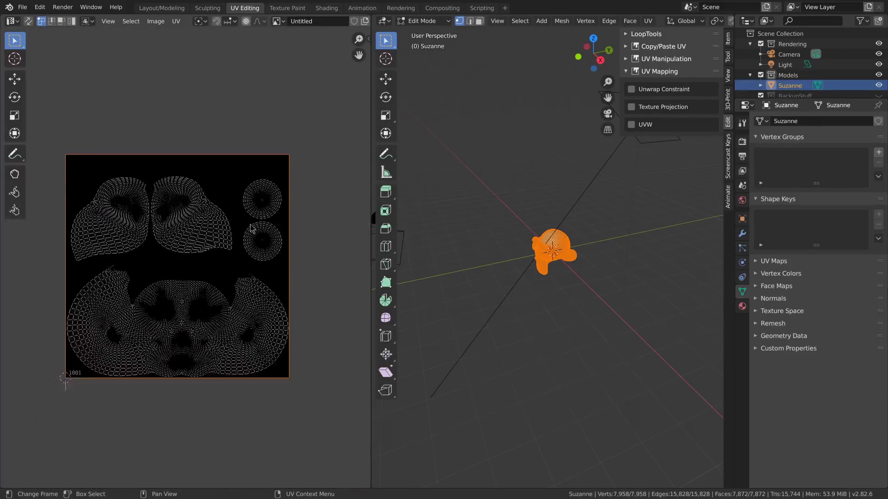
- Add UDIM tile 1002 at 1024 × 1024 px with a black fill to the tiled image
scroll(252, 233, "up", 1)
middle_click_drag(519, 237, 535, 200)
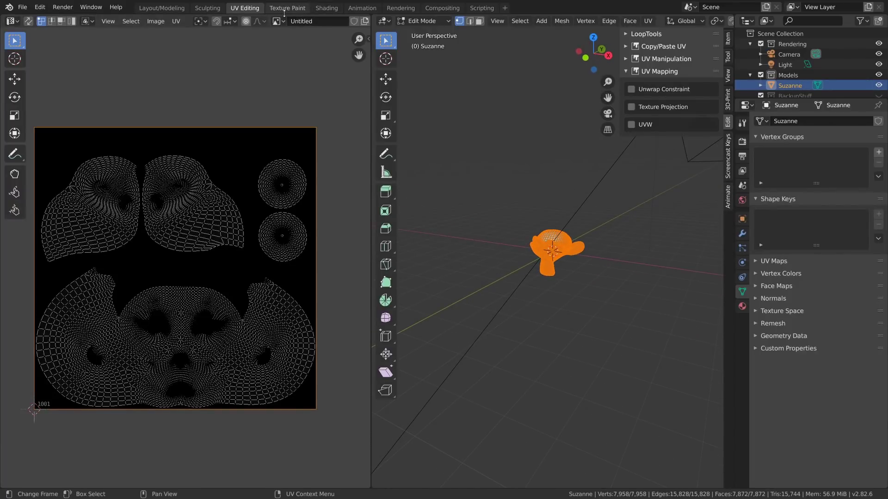
key("n")
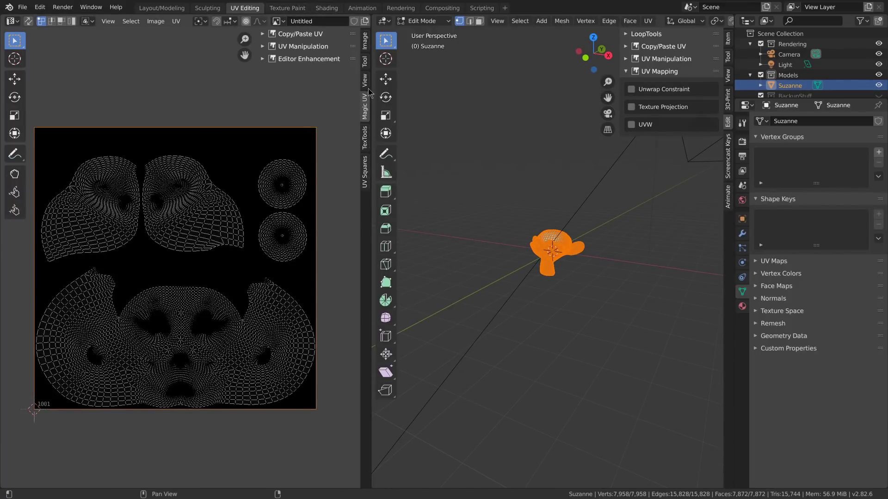
left_click(365, 138)
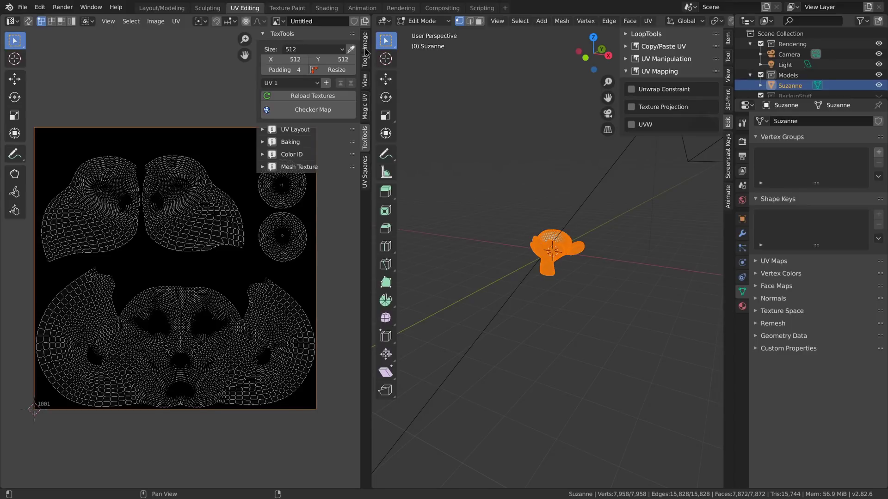
left_click(365, 42)
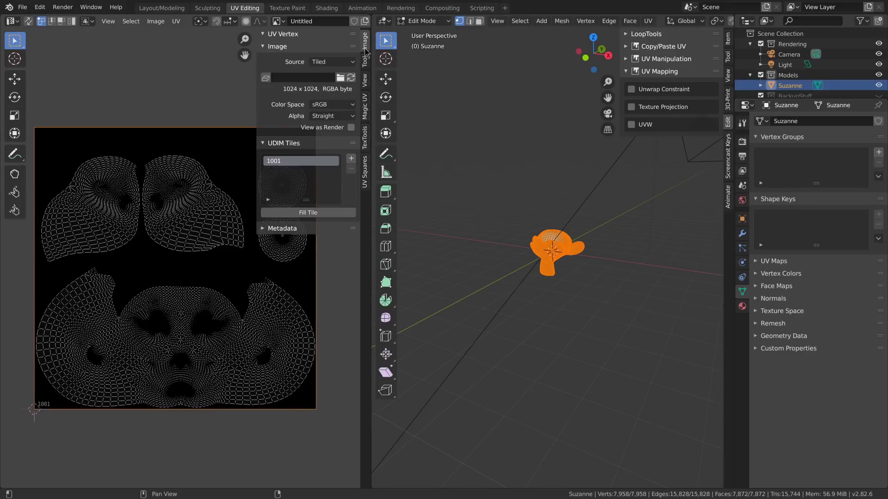
left_click(350, 159)
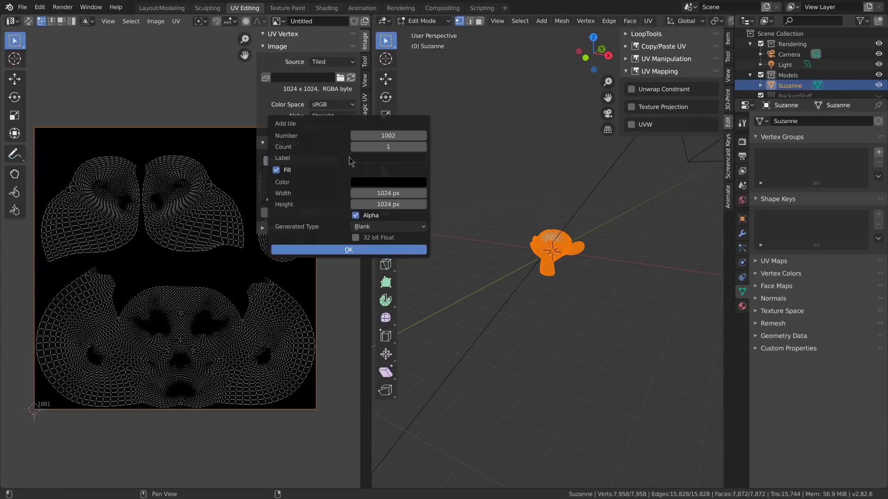
left_click(331, 249)
key("Home")
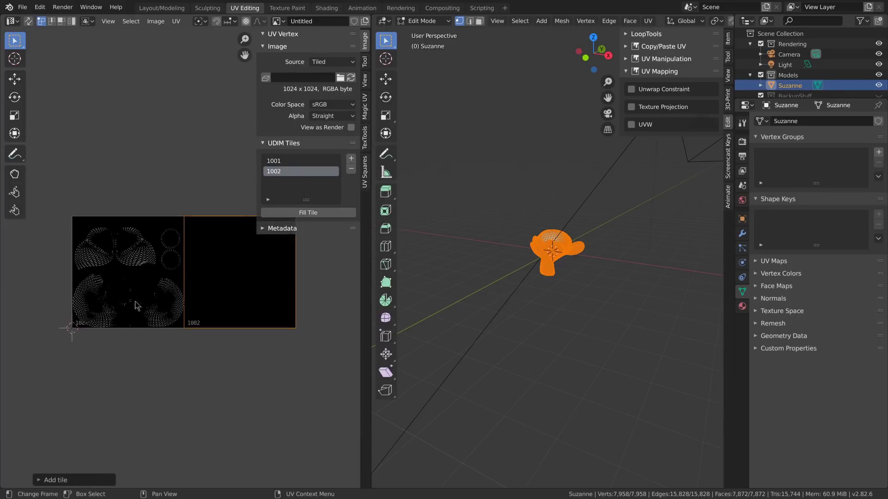
- Add UDIM tile 1003 to the image with a width and height of 16 px
left_click(351, 159)
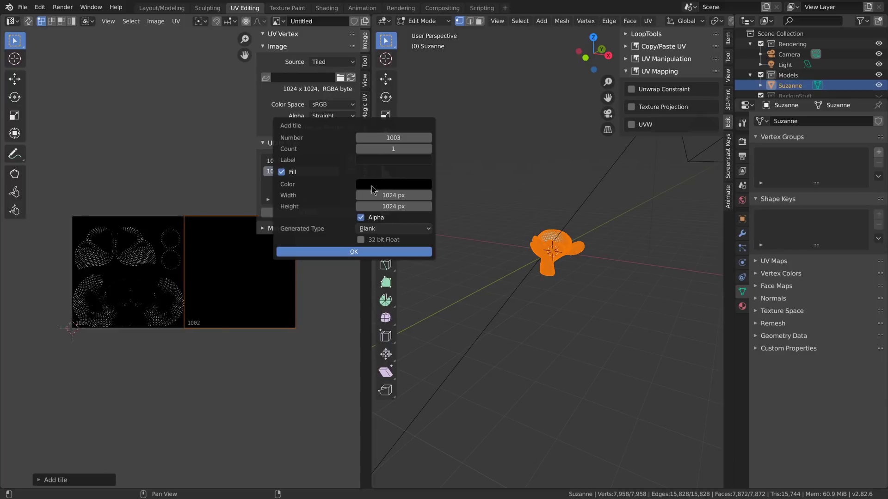
left_click(401, 196)
type("16")
left_click(398, 207)
type("16")
left_click(362, 253)
middle_click_drag(249, 330, 194, 364)
middle_click_drag(131, 319, 134, 309)
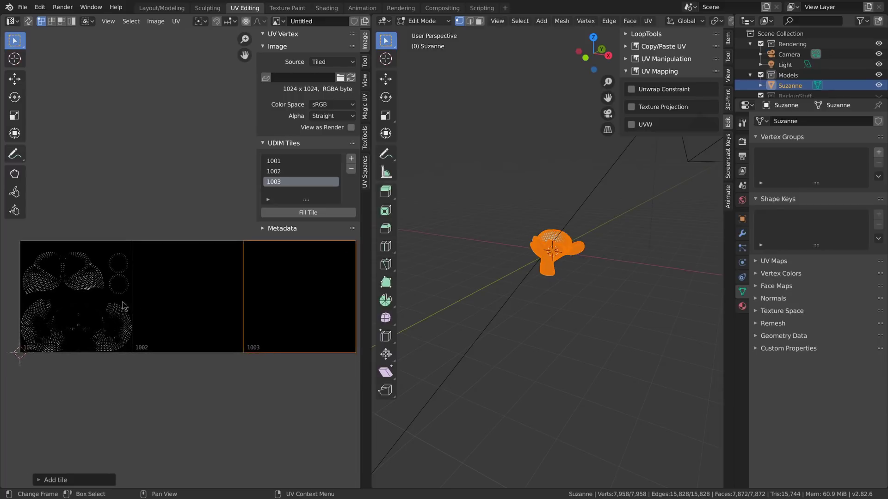
- Select the two back-of-head UV islands and move them from tile 1001 into tile 1003
left_click(85, 290)
key("alt+a")
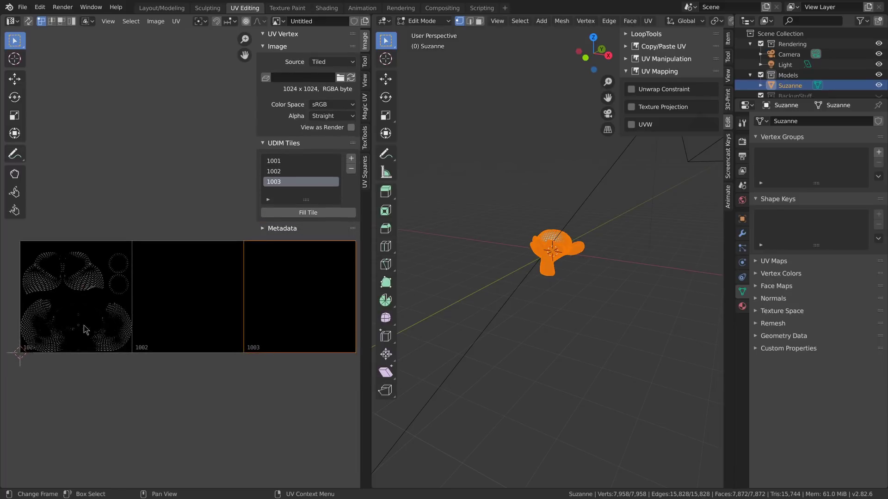
key("l")
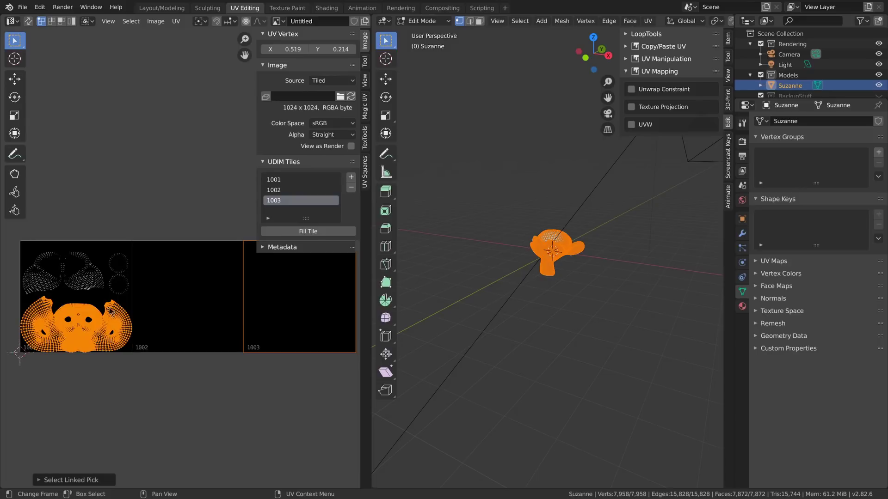
key("alt+a")
key("l")
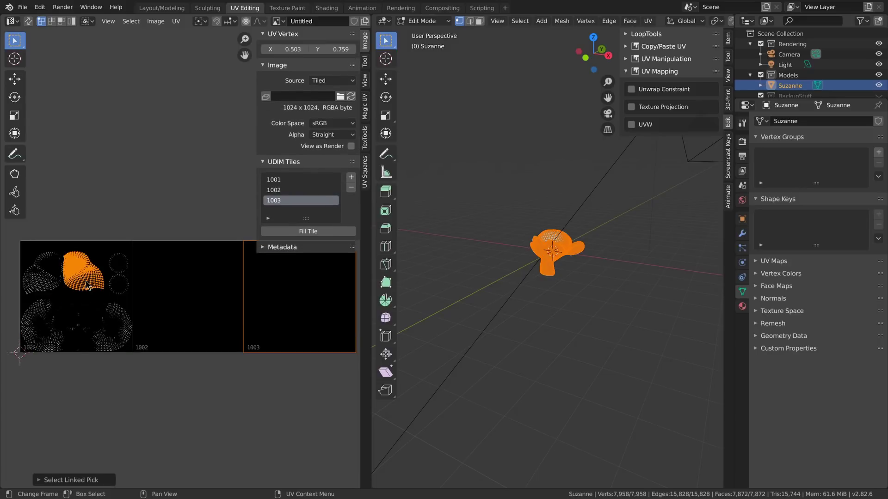
key("l")
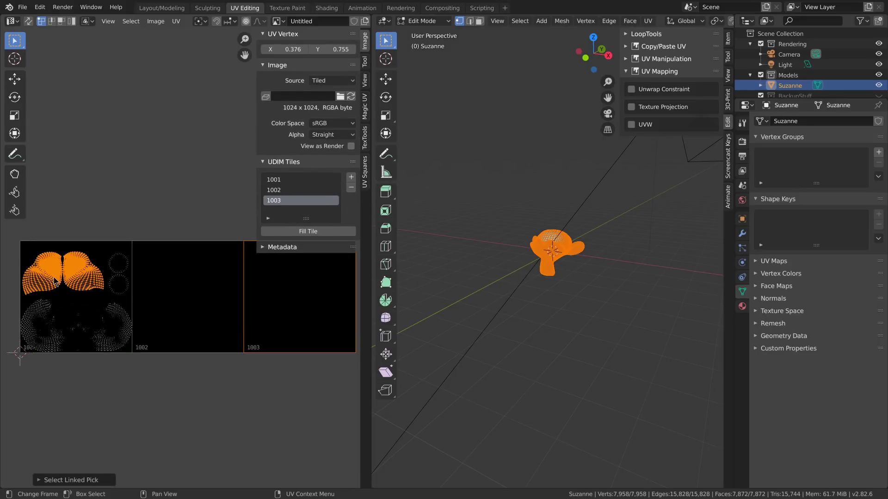
key("g")
left_click(291, 300)
key("alt+a")
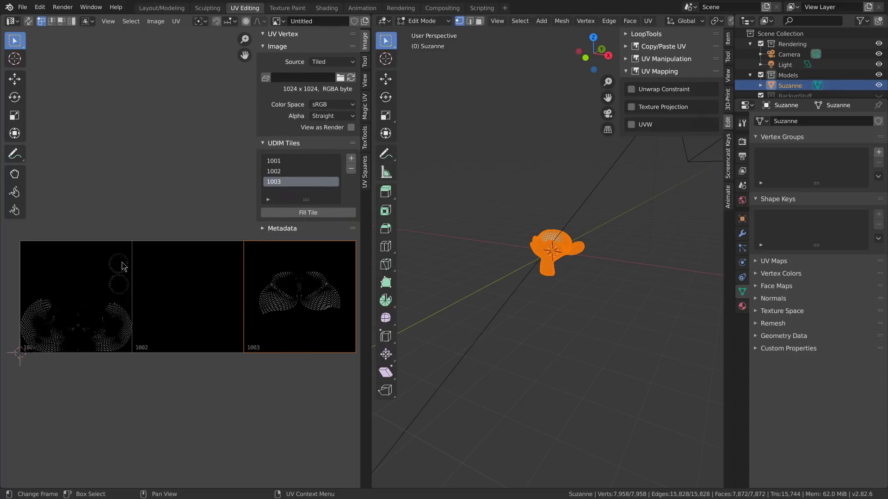
- Move the two circular UV islands from tile 1001 into tile 1002
key("l")
key("g")
left_click(197, 322)
key("alt+a")
- Rotate the face UV island diagonally and scale it down to fit inside tile 1001
key("l")
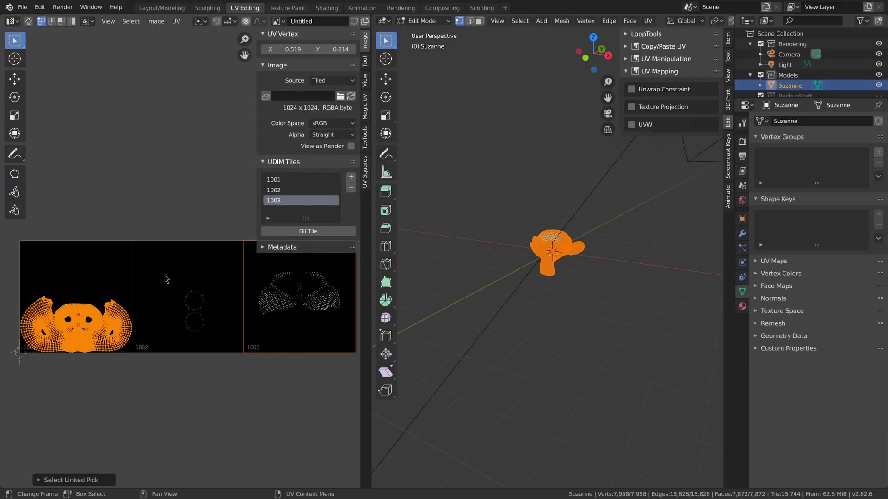
key("r")
left_click(132, 197)
key("g")
key("s")
left_click(143, 177)
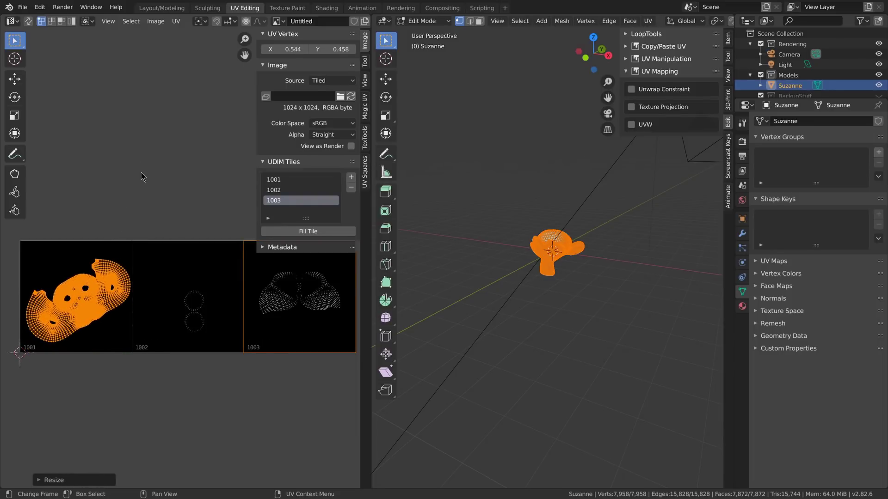
- Enlarge the face UV island, rotate it back upright and position it across the border between tiles 1001 and 1002
key("s")
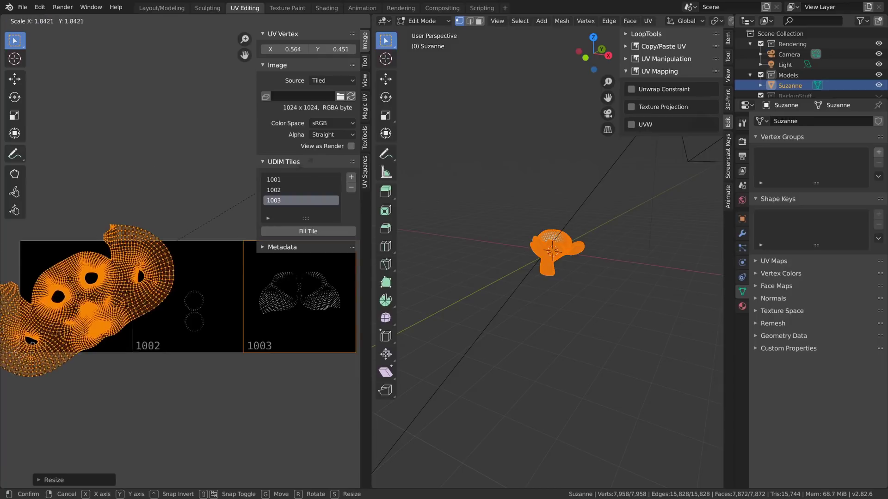
left_click(225, 151)
key("r")
left_click(215, 236)
key("s")
left_click(174, 249)
key("g")
left_click(195, 252)
left_click(206, 275)
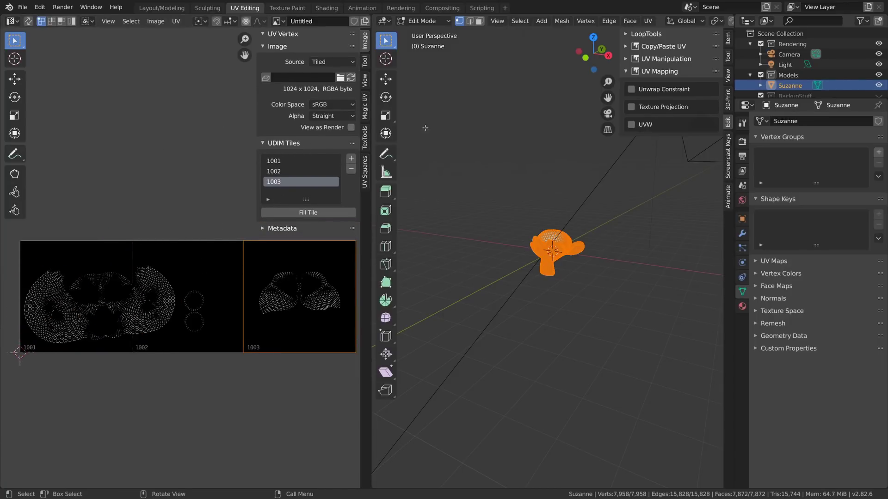
- In the Shading workspace, create a new material for Suzanne and place an Image Texture node beside the Principled BSDF
left_click(326, 8)
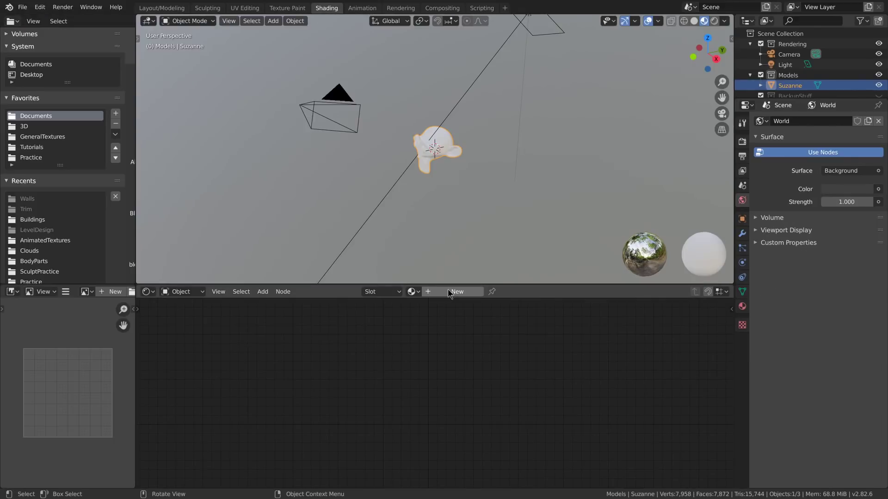
key("shift+a")
type("TEX")
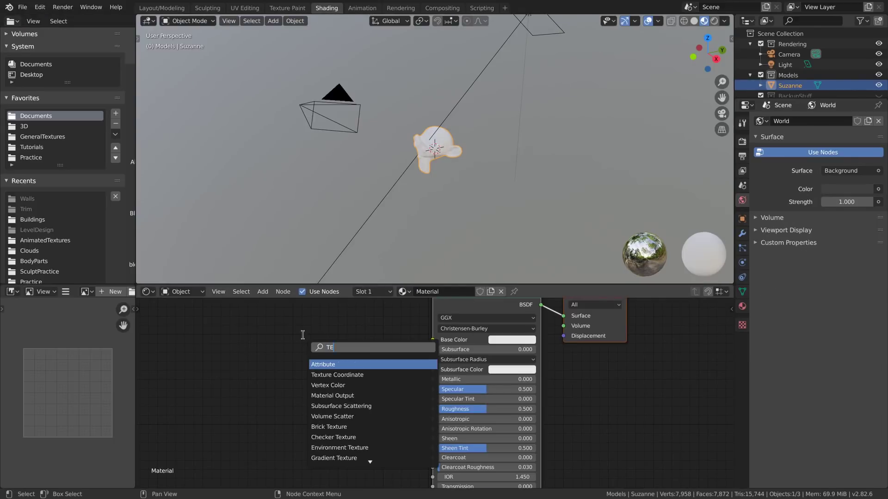
key("BackSpace")
key("BackSpace")
key("BackSpace")
type("IMA")
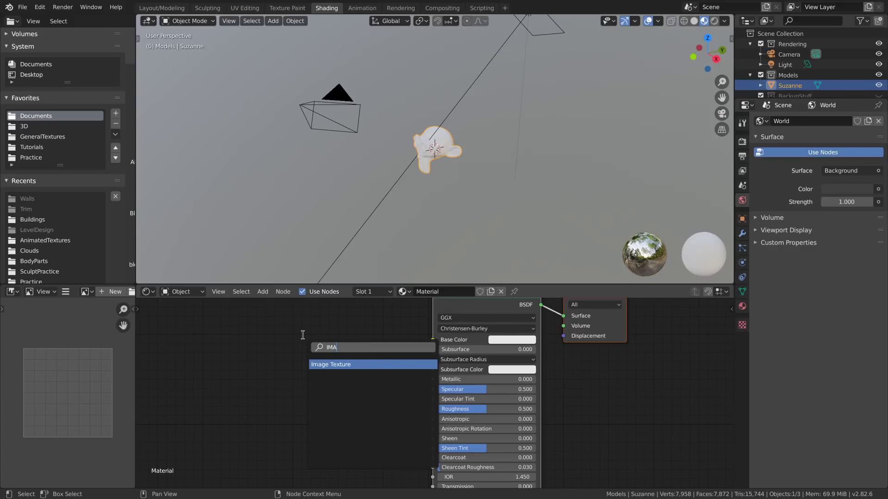
key("Return")
left_click(246, 331)
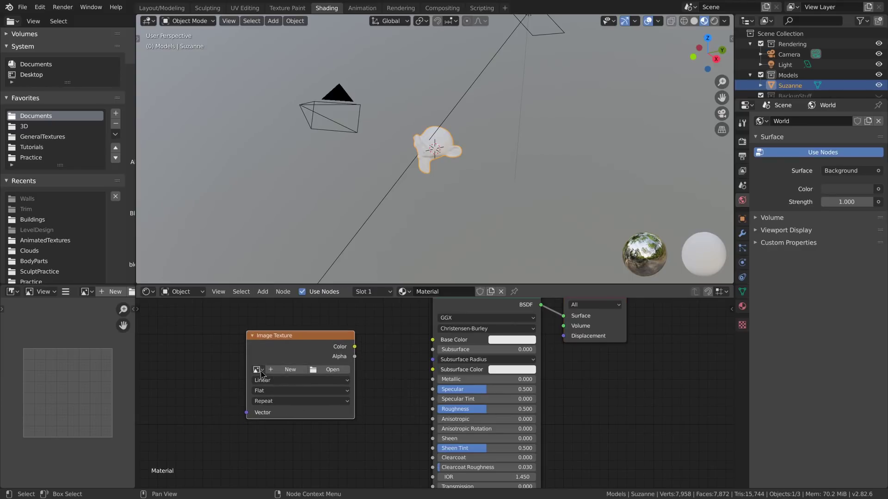
- Assign the Untitled tiled image to the Image Texture node and connect its Color output to Base Color
left_click(256, 370)
left_click(282, 393)
left_click_drag(354, 346, 433, 340)
- Open the Texture Paint workspace and set the TexDraw brush to white with a 27 px radius
left_click(287, 8)
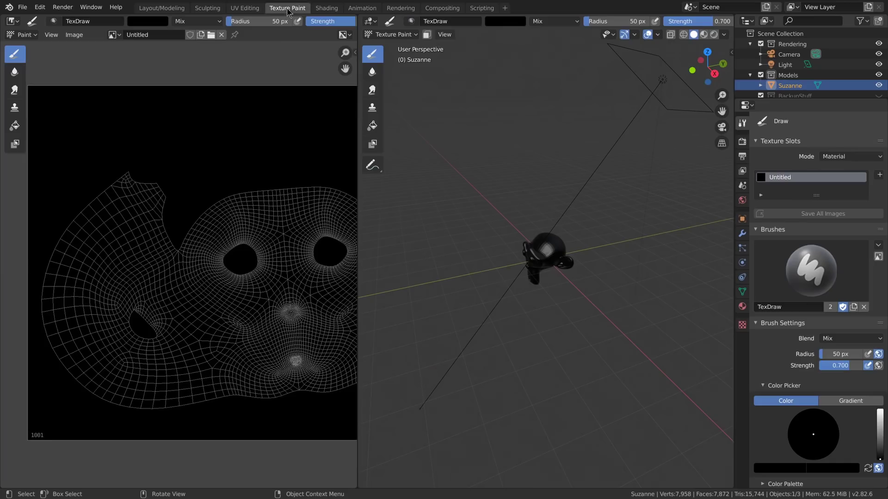
middle_click_drag(507, 250, 536, 245)
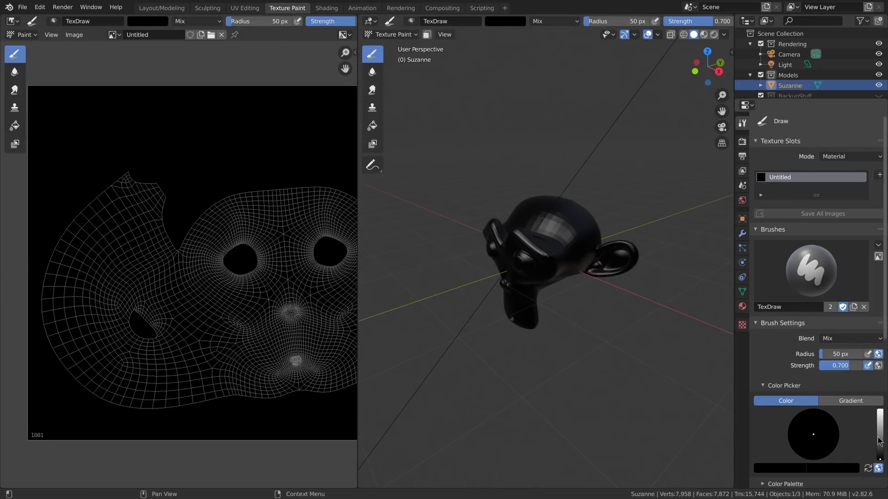
left_click_drag(880, 434, 879, 409)
key("f")
left_click(594, 249)
- Paint white strokes over the top and side of Suzanne's head, crossing the border between UV tiles 1001 and 1002
left_click_drag(552, 214, 575, 253)
middle_click_drag(520, 199, 542, 235)
middle_click_drag(283, 272, 144, 286)
scroll(143, 287, "down", 1)
mouse_move(562, 233)
left_mouse_down()
mouse_move(569, 217)
mouse_move(502, 211)
left_mouse_up()
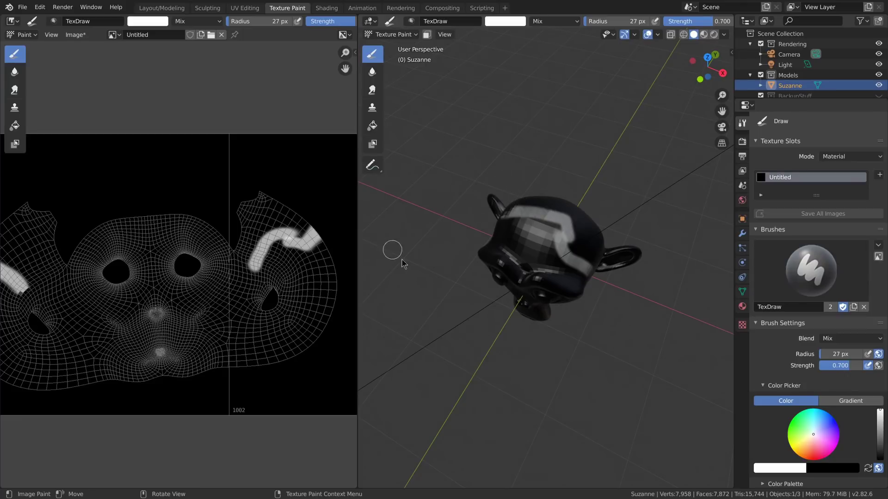
middle_click_drag(542, 250, 527, 225)
left_click_drag(529, 224, 577, 268)
middle_click_drag(578, 268, 555, 210)
left_click_drag(555, 210, 523, 272)
mouse_move(523, 272)
middle_mouse_down()
mouse_move(542, 277)
mouse_move(531, 268)
middle_mouse_up()
scroll(530, 260, "up", 2)
left_click_drag(514, 250, 541, 225)
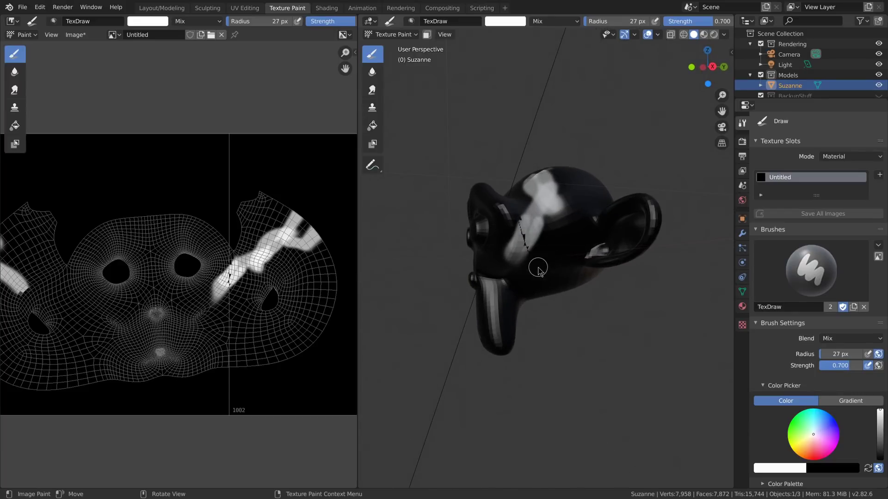
- Examine the painted strokes along the border of tiles 1001 and 1002 up close, both on the model and in the image
scroll(538, 268, "up", 4)
scroll(504, 214, "up", 3)
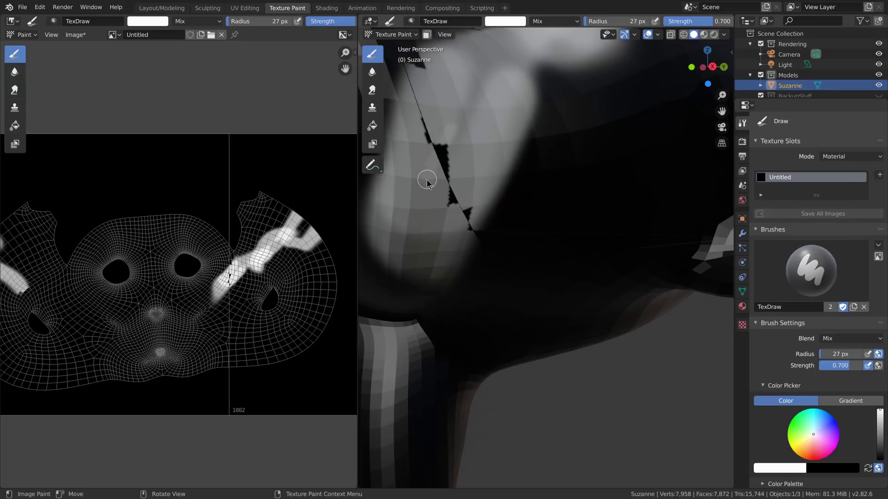
scroll(219, 284, "up", 6)
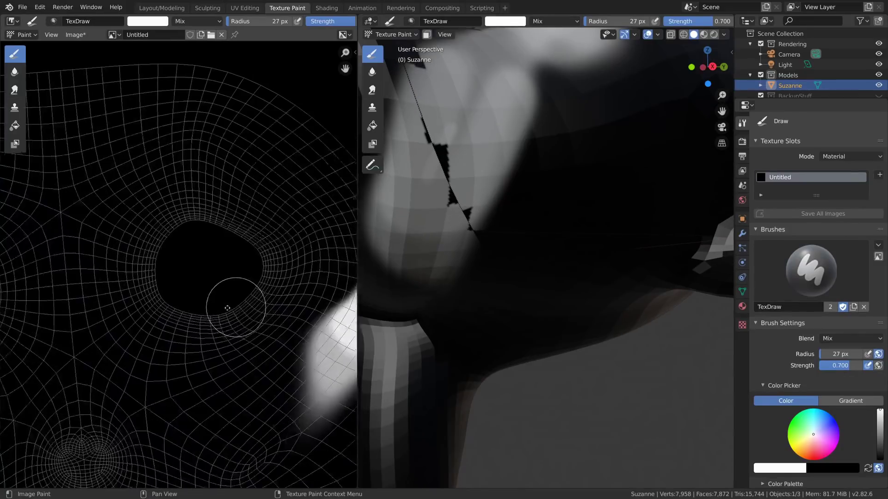
scroll(263, 316, "up", 4)
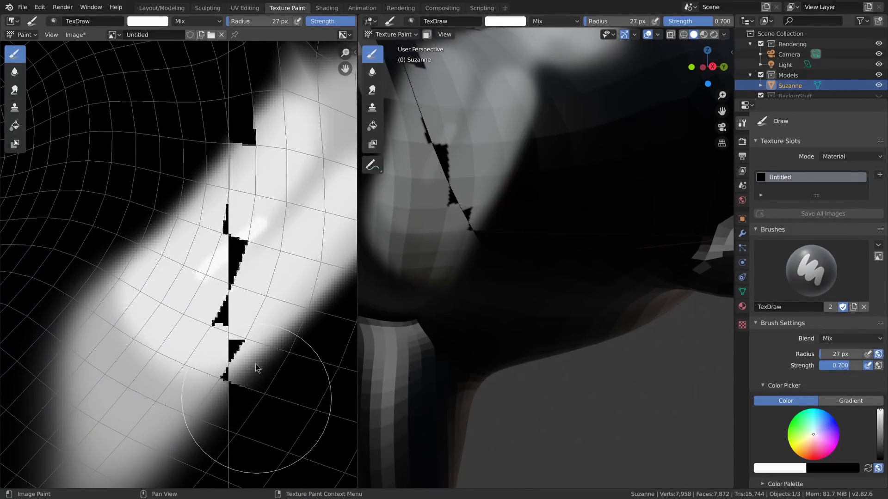
scroll(263, 311, "down", 8)
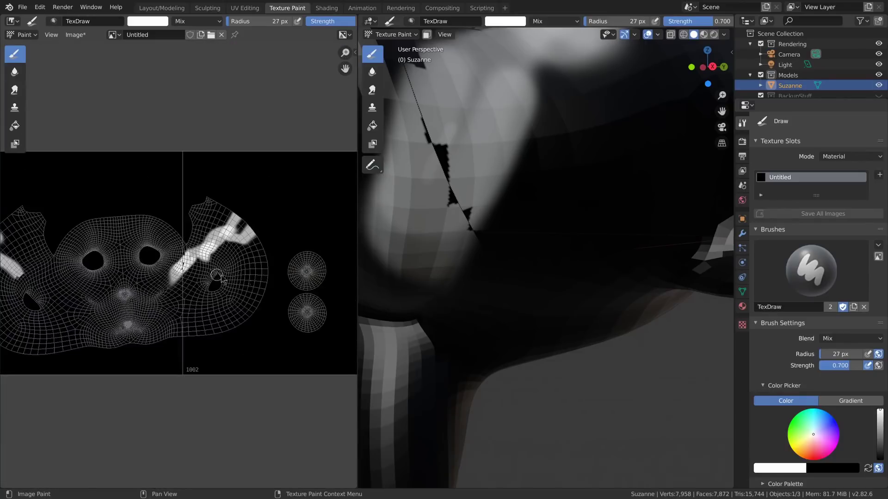
scroll(469, 250, "down", 6)
middle_click_drag(471, 245, 502, 286)
middle_click_drag(533, 255, 514, 250)
scroll(514, 251, "down", 1)
scroll(160, 268, "down", 1)
middle_click_drag(539, 199, 543, 250)
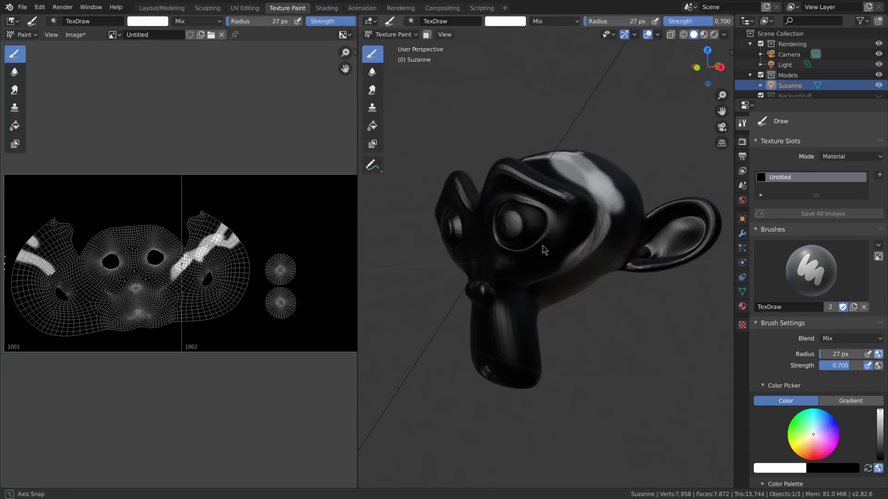
- Paint white strokes on Suzanne's ear and long freehand strokes in the image running across tiles 1001, 1002 and 1003
mouse_move(677, 208)
left_mouse_down()
mouse_move(676, 244)
mouse_move(708, 233)
left_mouse_up()
scroll(246, 298, "up", 6)
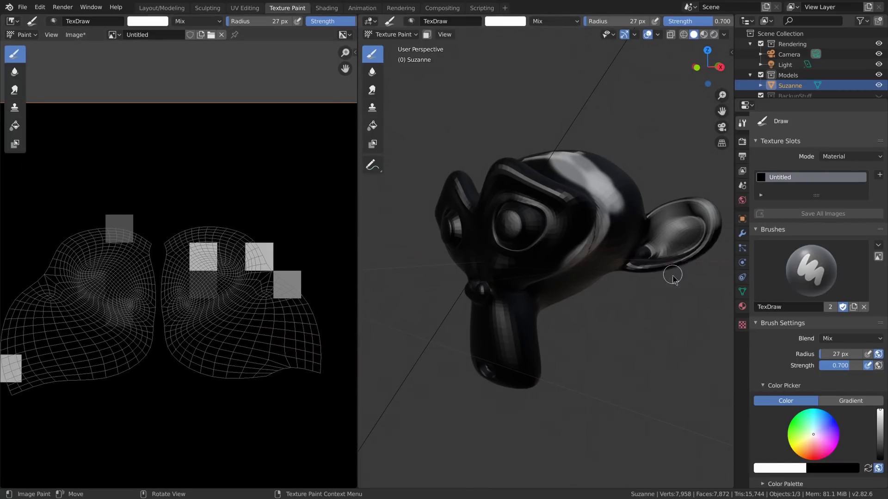
scroll(210, 291, "down", 4)
middle_click_drag(216, 299, 332, 278)
mouse_move(282, 267)
left_mouse_down()
mouse_move(246, 252)
mouse_move(95, 292)
mouse_move(91, 237)
mouse_move(263, 269)
mouse_move(204, 255)
left_mouse_up()
middle_click_drag(178, 270, 257, 273)
mouse_move(331, 263)
left_mouse_down()
mouse_move(300, 326)
mouse_move(231, 329)
mouse_move(31, 257)
mouse_move(256, 312)
mouse_move(318, 285)
mouse_move(303, 229)
left_mouse_up()
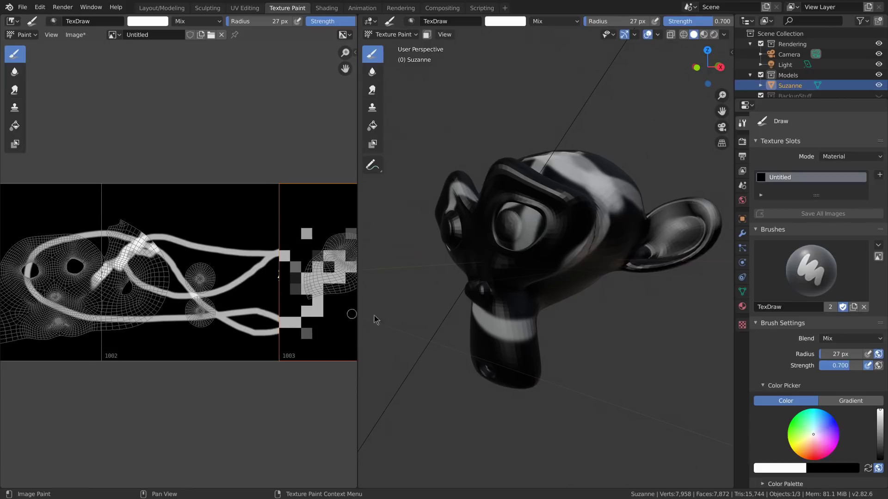
- Paint a short white stroke across the border of tiles 1001 and 1002 in the image and inspect it on the model
middle_click_drag(598, 285, 408, 299)
scroll(177, 265, "up", 3)
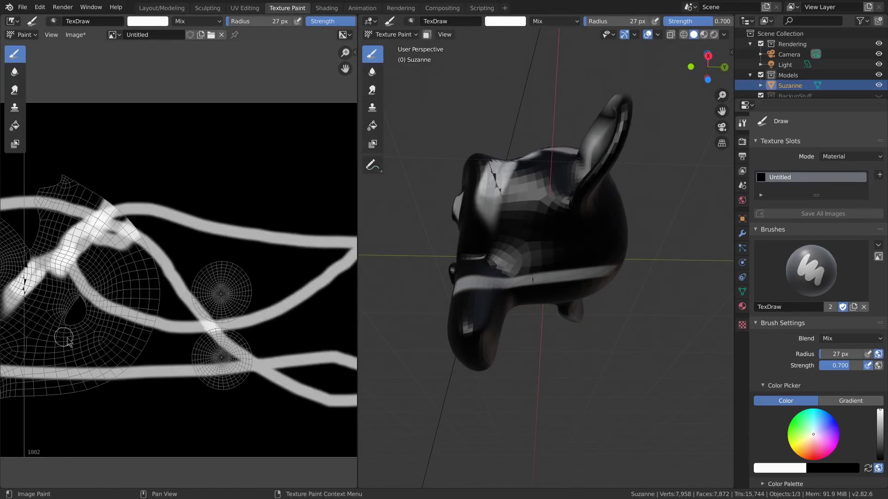
middle_click_drag(74, 338, 132, 335)
mouse_move(67, 340)
left_mouse_down()
mouse_move(113, 351)
mouse_move(105, 347)
left_mouse_up()
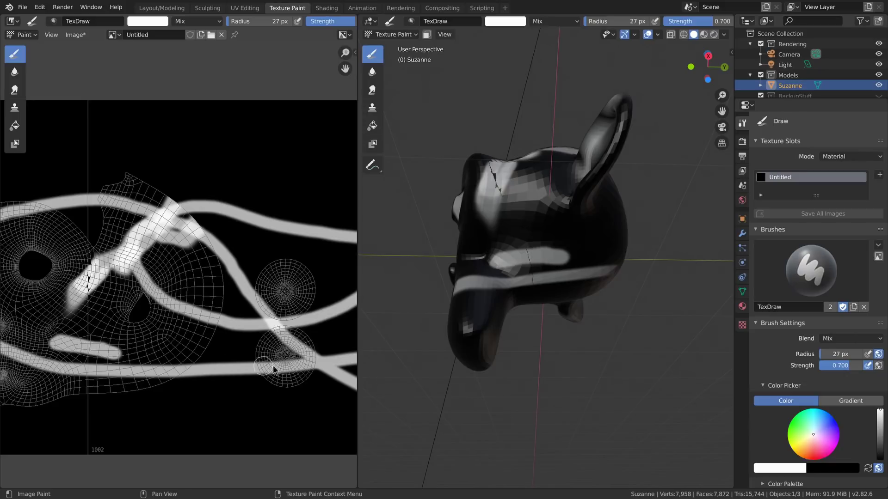
scroll(543, 281, "up", 6)
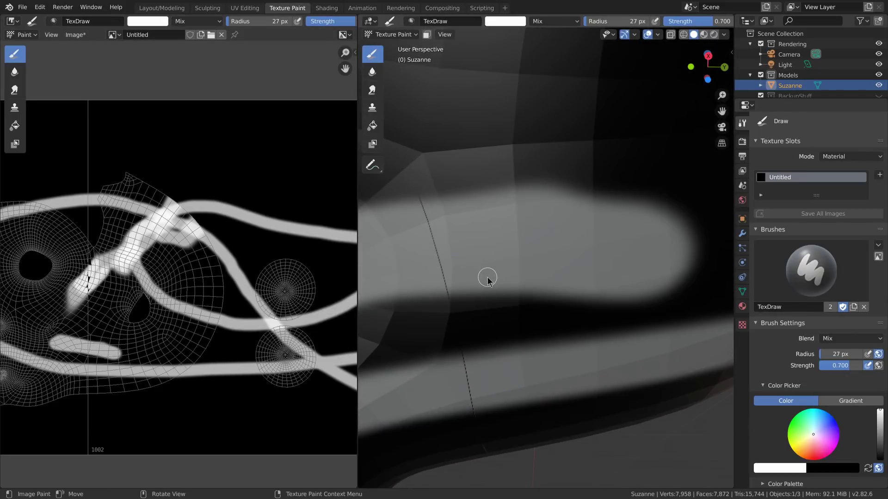
scroll(490, 268, "down", 10)
mouse_move(492, 268)
middle_mouse_down()
mouse_move(535, 329)
mouse_move(464, 307)
middle_mouse_up()
scroll(249, 277, "down", 6)
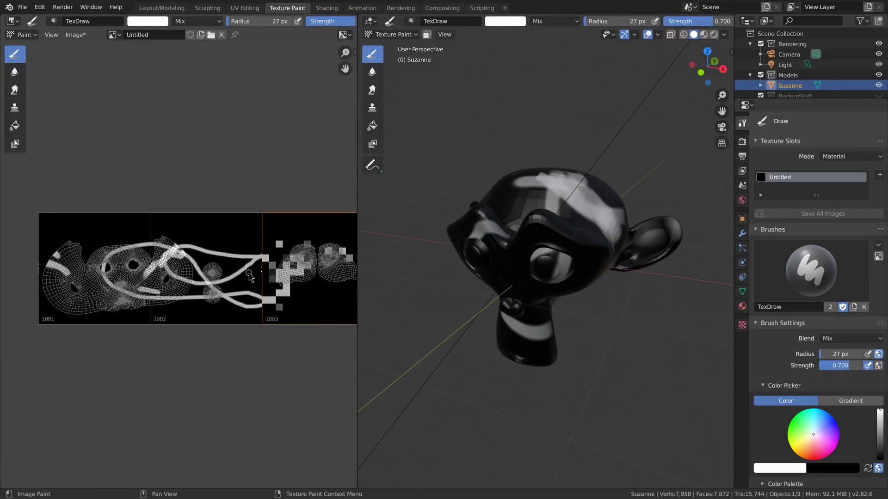
middle_click_drag(523, 282, 495, 273)
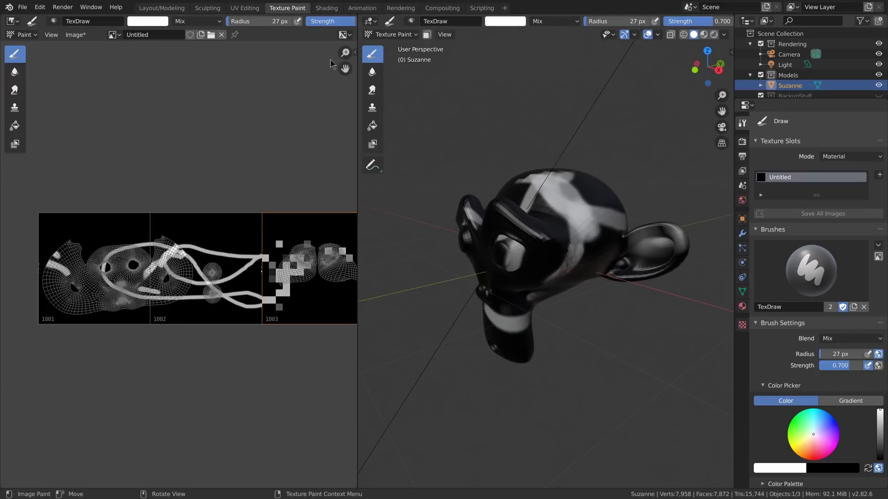
- In the UV Editing workspace, add blank black 16 × 16 px UDIM tiles from 1004 through 1055 to the image
left_click(174, 8)
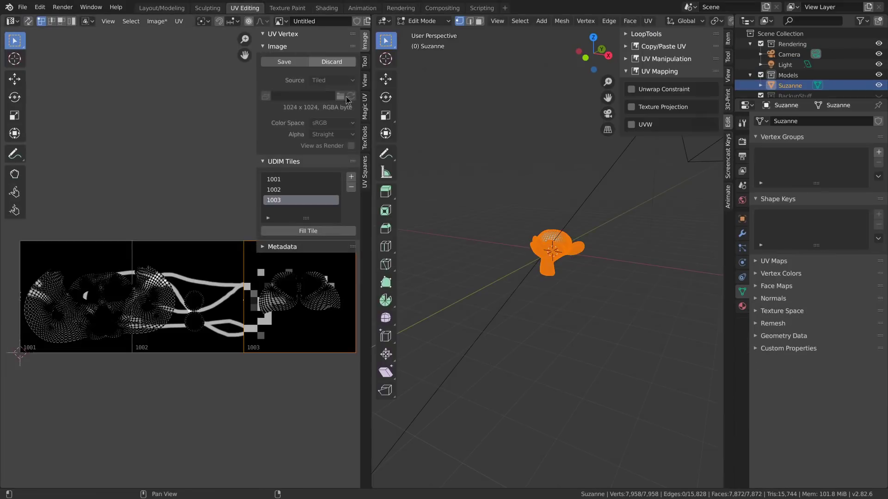
scroll(193, 263, "down", 2)
middle_click_drag(192, 263, 131, 252)
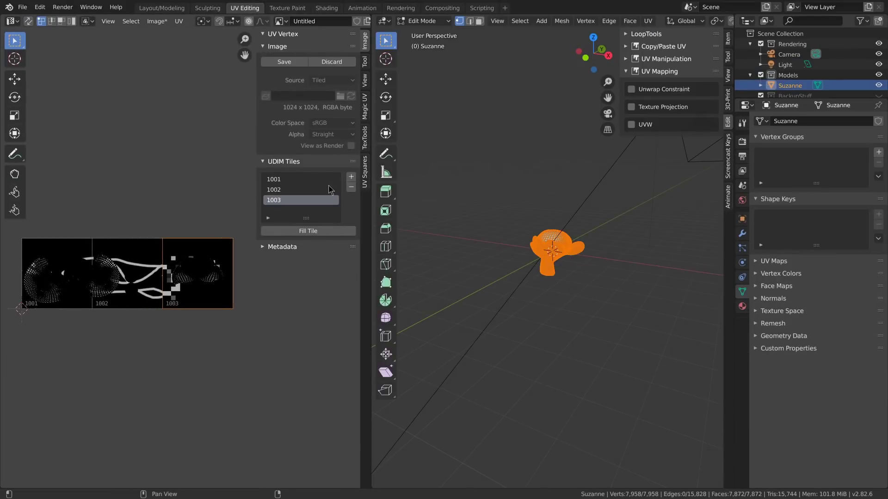
left_click(351, 178)
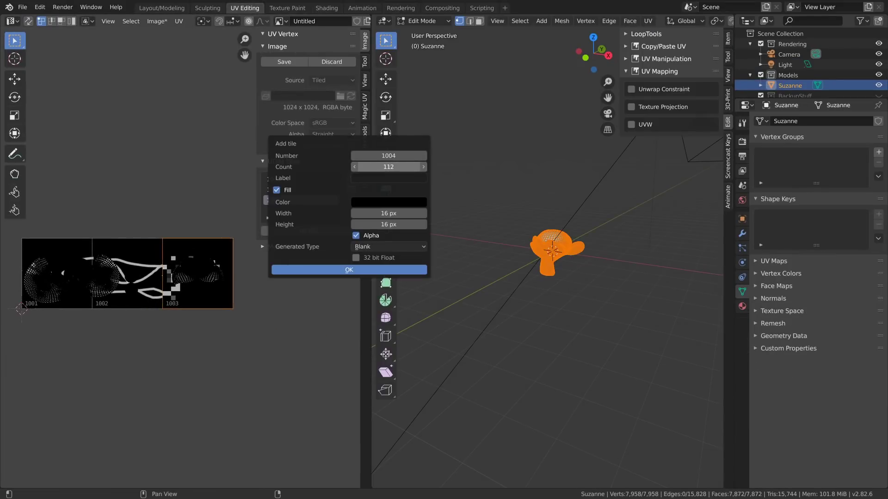
left_click(344, 270)
scroll(98, 332, "down", 2)
mouse_move(194, 285)
middle_mouse_down()
mouse_move(93, 287)
mouse_move(195, 291)
mouse_move(229, 335)
middle_mouse_up()
middle_click_drag(103, 261, 193, 285)
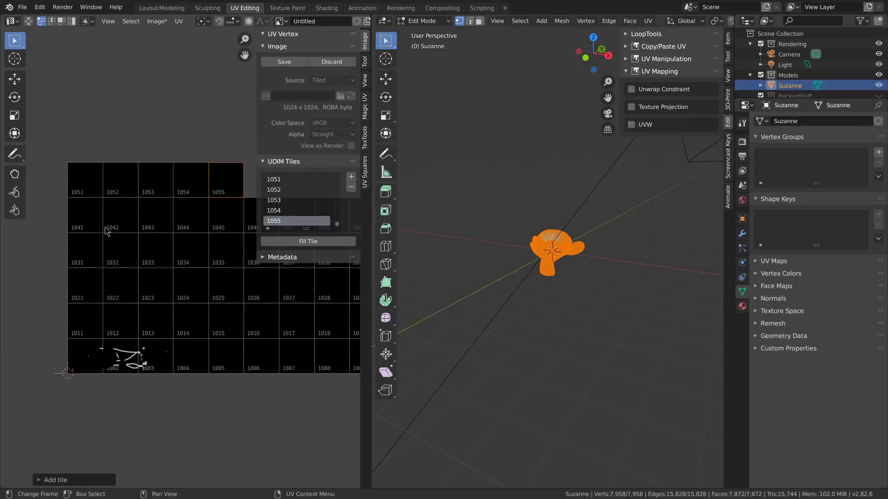
middle_click_drag(202, 353, 150, 343)
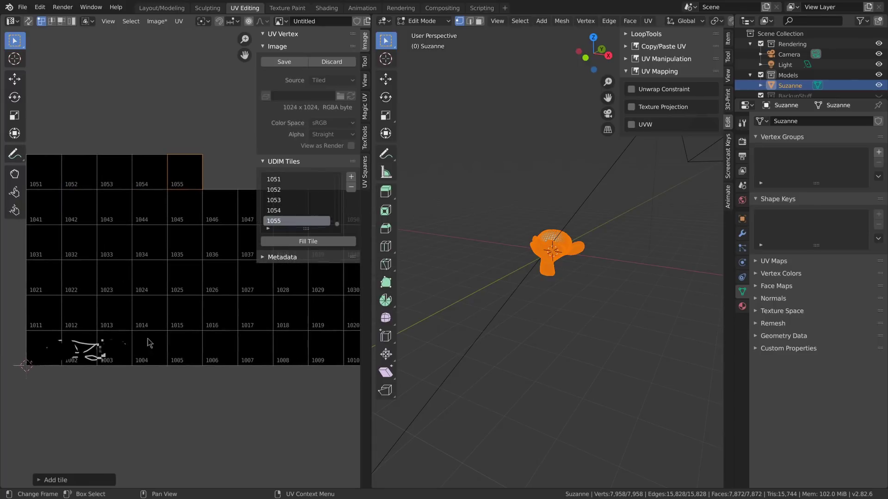
middle_click_drag(244, 360, 225, 359)
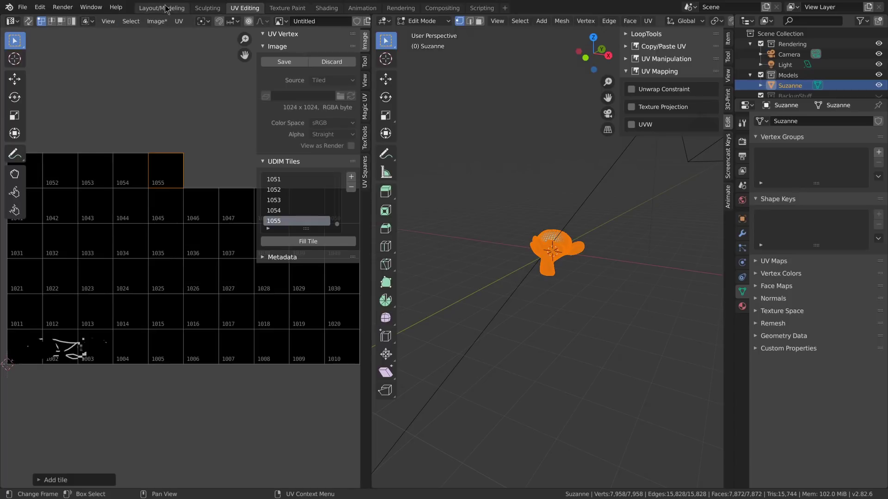
- Open the Sculpting workspace to work on Suzanne's head
left_click(207, 8)
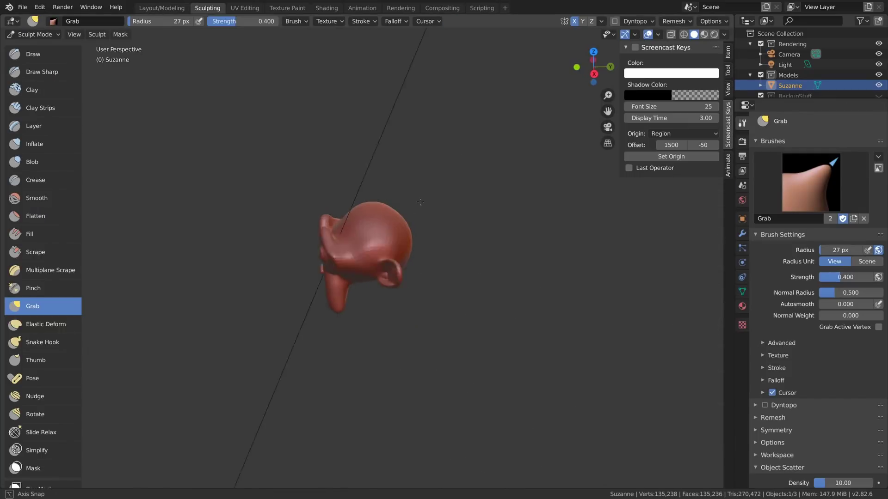
scroll(407, 203, "up", 4)
middle_click_drag(372, 208, 409, 200)
scroll(409, 201, "up", 1)
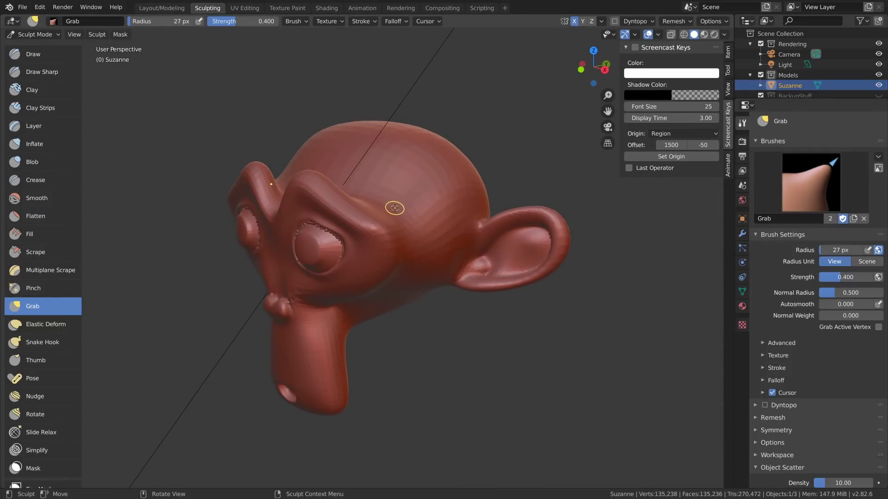
- Choose the Multiplane Scrape brush, give it a 95 px radius and reset its other settings to their defaults
left_click(67, 271)
middle_click_drag(407, 178, 418, 175)
key("f")
left_click(475, 155)
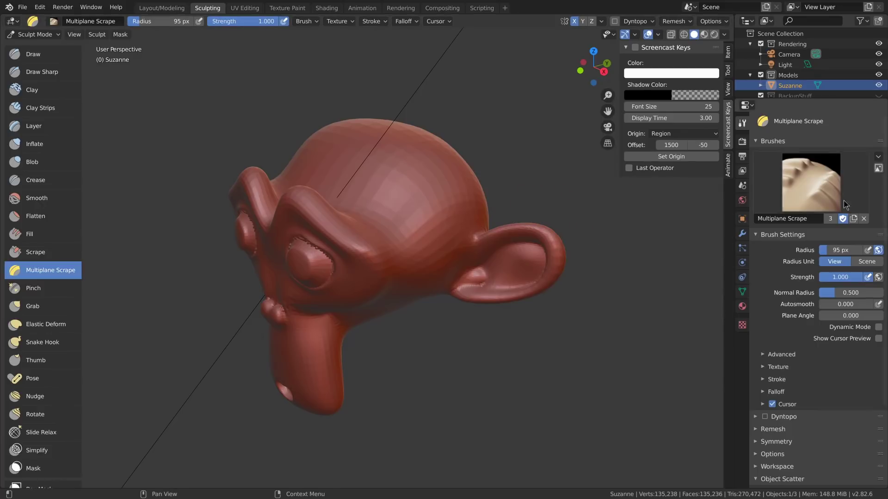
left_click(878, 157)
left_click(819, 189)
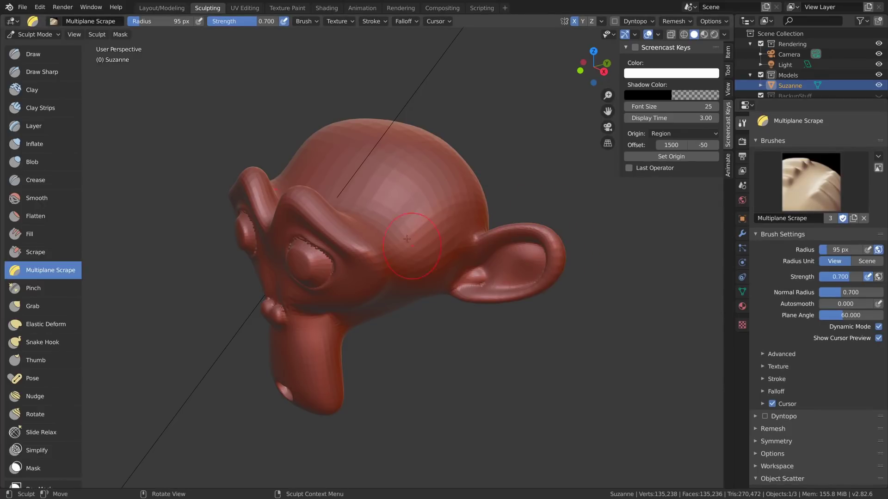
- Try Multiplane Scrape strokes over the side of Suzanne's head and down the snout, undoing the test strokes
middle_click_drag(403, 207, 371, 207)
left_click_drag(371, 207, 463, 156)
mouse_move(499, 259)
middle_mouse_down()
mouse_move(474, 293)
mouse_move(495, 292)
mouse_move(497, 250)
mouse_move(514, 215)
middle_mouse_up()
key("ctrl+z")
mouse_move(495, 216)
left_mouse_down()
mouse_move(557, 206)
mouse_move(566, 236)
mouse_move(493, 278)
mouse_move(489, 261)
left_mouse_up()
middle_click_drag(489, 261, 322, 319)
left_click_drag(294, 301, 307, 386)
middle_click_drag(342, 317, 319, 296)
middle_click_drag(378, 267, 399, 229)
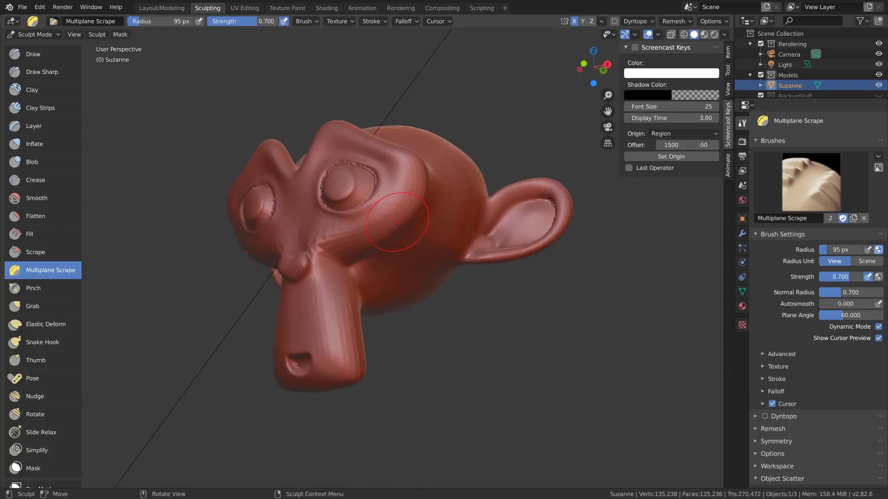
- Set the Multiplane Scrape plane angle to 112.267, try a stroke across Suzanne's head and undo it
middle_click_drag(391, 244, 351, 231)
left_click(333, 22)
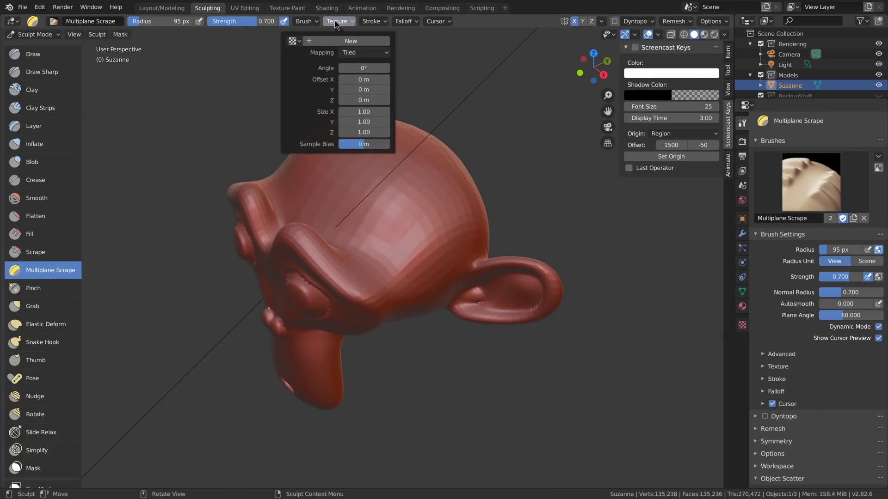
mouse_move(309, 25)
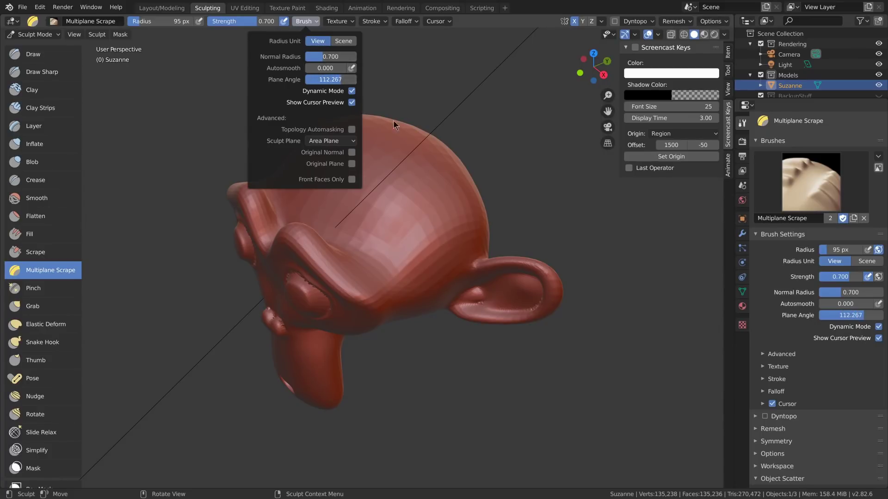
left_click_drag(339, 81, 341, 82)
left_click_drag(424, 172, 358, 252)
middle_click_drag(359, 252, 370, 195)
key("ctrl+z")
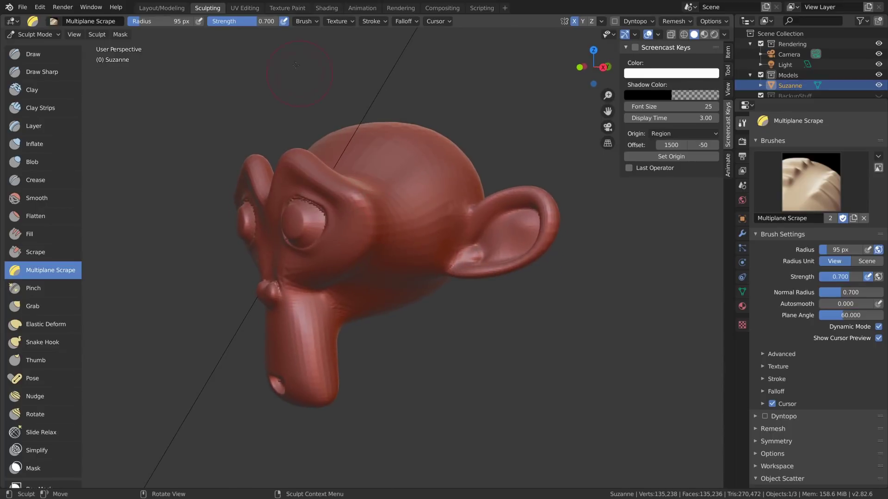
- Set the Multiplane Scrape plane angle to 15.2 and try strokes over the top of Suzanne's head
left_click(341, 21)
mouse_move(303, 22)
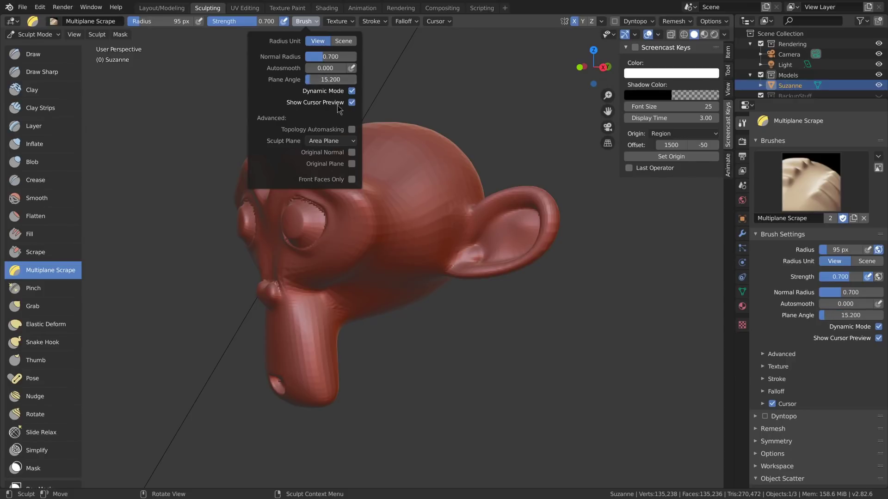
middle_click_drag(364, 132, 427, 174)
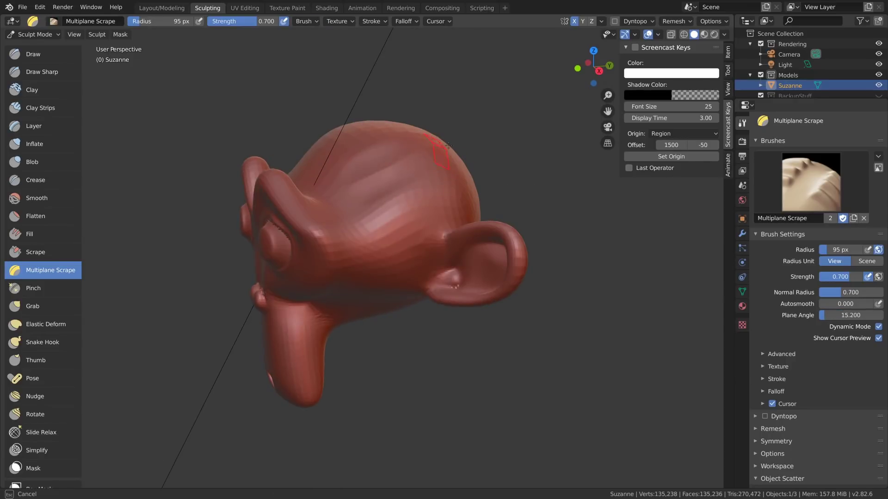
middle_click_drag(380, 175, 398, 180)
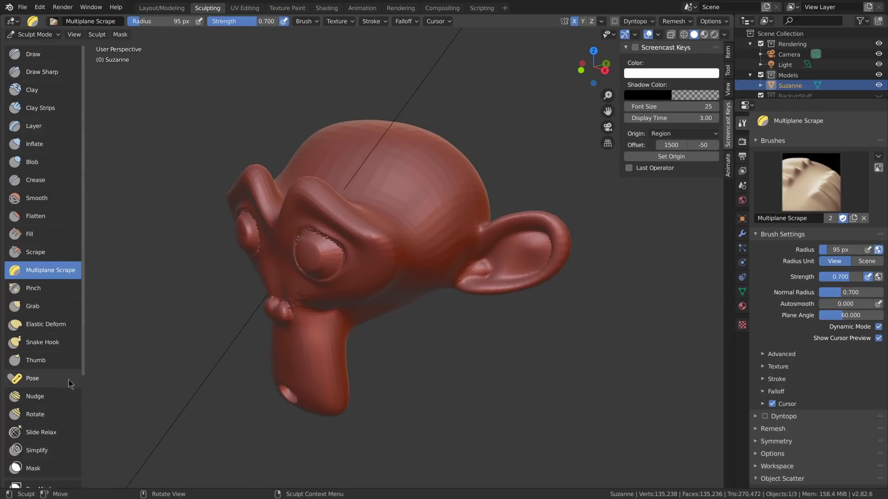
- Choose the Slide Relax brush and display Suzanne's mesh as a wireframe with X-ray turned off
left_click(42, 432)
middle_click_drag(286, 218, 322, 234)
key("shift+z")
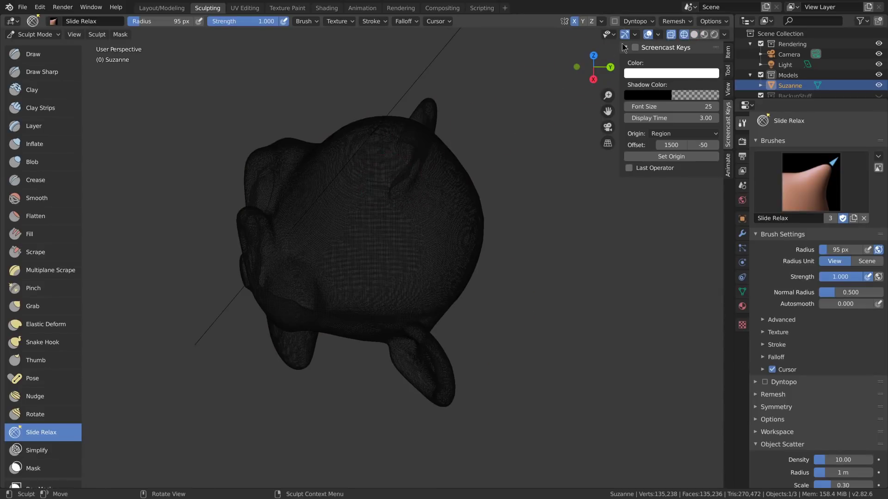
left_click(672, 35)
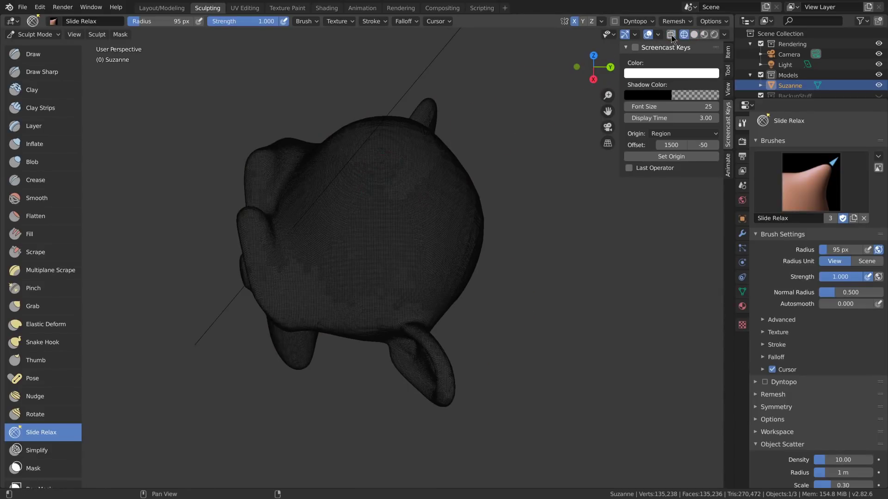
scroll(400, 190, "up", 3)
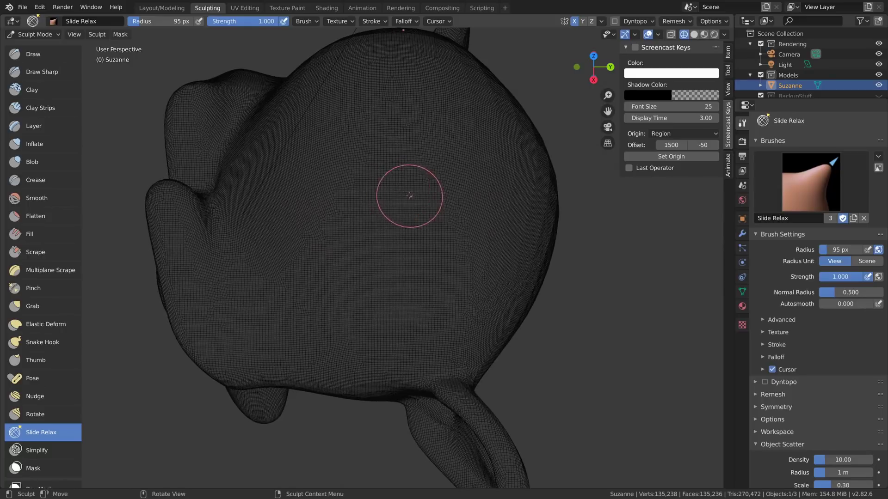
- Set the Slide Relax radius to 296 px, slide the topology across Suzanne's head and check the surface in solid shading
key("f")
left_click(496, 208)
left_click_drag(419, 204, 344, 228)
mouse_move(402, 216)
left_mouse_down()
mouse_move(347, 230)
mouse_move(378, 232)
left_mouse_up()
key("z")
mouse_move(380, 233)
middle_mouse_down()
mouse_move(388, 204)
mouse_move(439, 179)
mouse_move(432, 193)
mouse_move(402, 185)
middle_mouse_up()
left_click(430, 201)
key("shift+z")
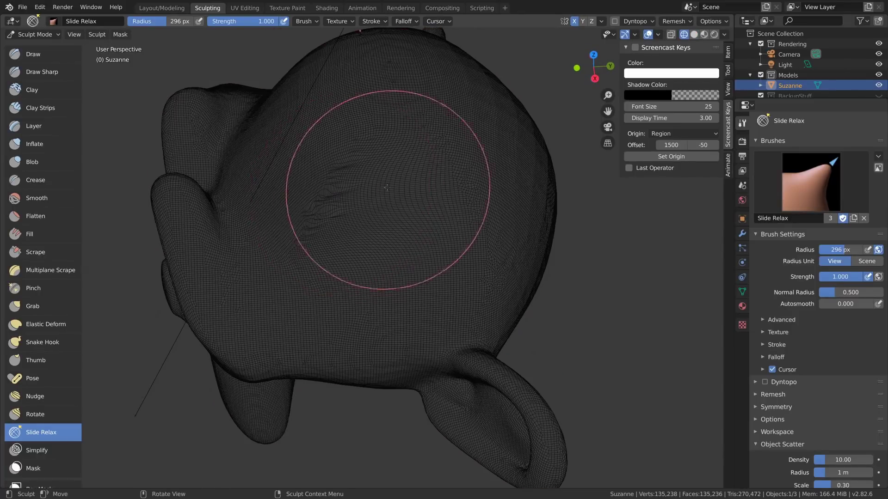
- Enlarge the Slide Relax radius to 500 px and relax the bunched-up topology on Suzanne's head
mouse_move(338, 204)
middle_mouse_down("ctrl")
mouse_move(339, 192)
mouse_move(363, 190)
mouse_move(356, 155)
middle_mouse_up("ctrl")
key("f")
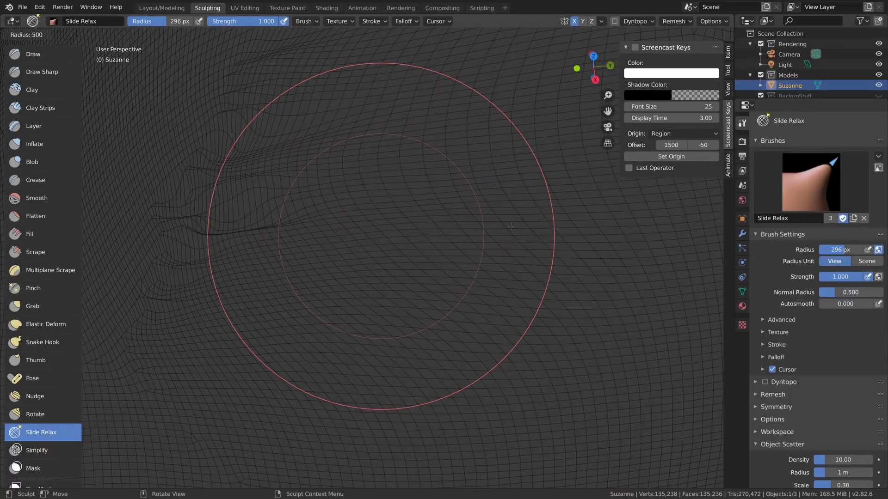
left_click(521, 227)
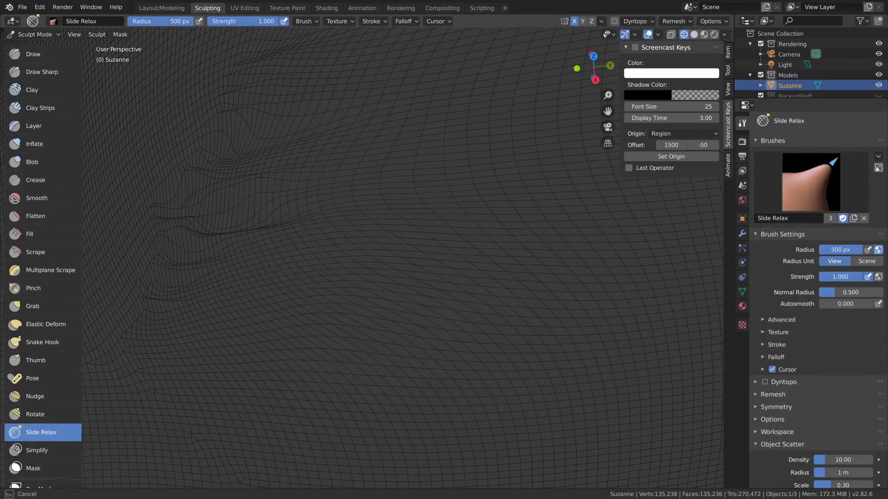
left_click_drag(238, 272, 234, 272)
mouse_move(403, 242)
left_mouse_down()
mouse_move(250, 269)
mouse_move(303, 261)
left_mouse_up()
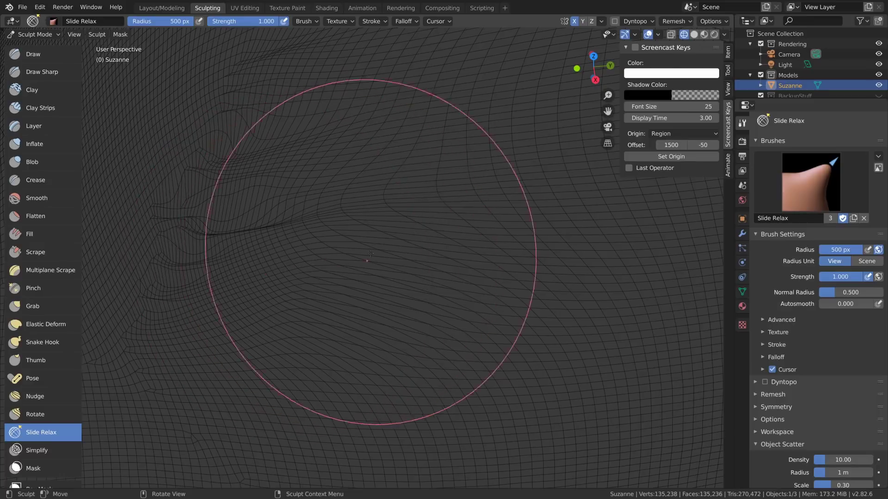
mouse_move(373, 253)
left_mouse_down()
mouse_move(279, 234)
mouse_move(331, 152)
left_mouse_up()
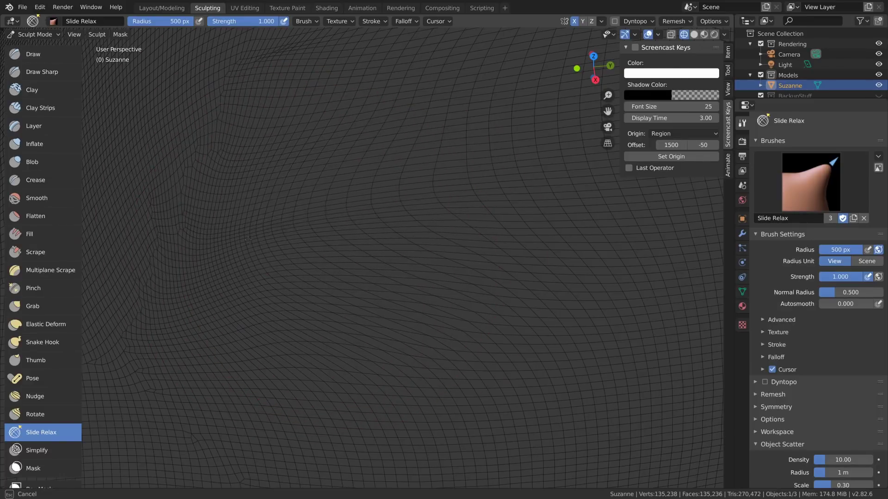
left_click_drag(179, 276, 172, 276)
- Set the Slide Relax radius to 486 px and even out the remaining compressed faces on the head
key("f")
left_click(417, 212)
left_click_drag(215, 141, 355, 148)
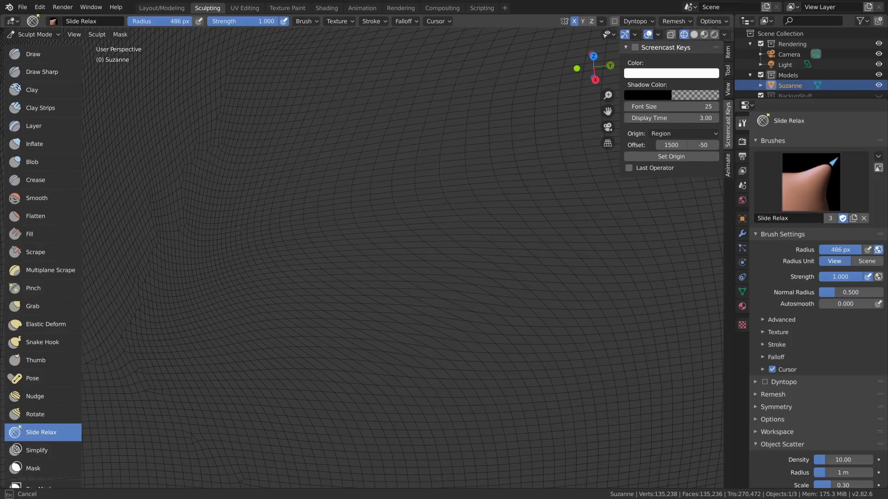
left_click_drag(269, 234, 249, 179)
left_click_drag(239, 220, 240, 231)
- Relax the head's topology with one more stroke and return the viewport to solid shading
mouse_move(339, 167)
middle_mouse_down("ctrl")
mouse_move(314, 259)
mouse_move(309, 246)
middle_mouse_up("ctrl")
mouse_move(309, 247)
left_mouse_down("shift")
mouse_move(354, 216)
mouse_move(325, 212)
mouse_move(314, 226)
mouse_move(324, 246)
left_mouse_up("shift")
middle_click_drag(401, 230, 425, 177)
key("z")
left_click(467, 183)
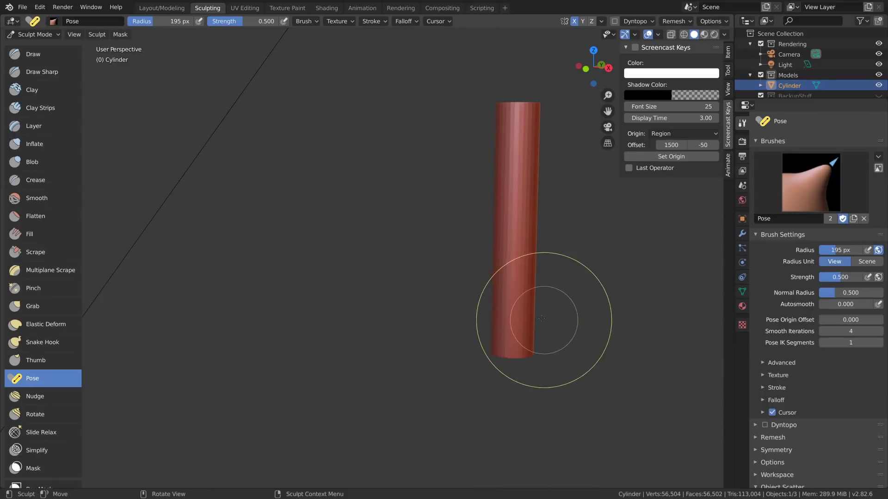
- Try bending the lower end of the cylinder with the Pose brush and undo the bend
mouse_move(455, 391)
left_mouse_down()
mouse_move(462, 323)
mouse_move(443, 338)
mouse_move(440, 299)
left_mouse_up()
key("ctrl+z")
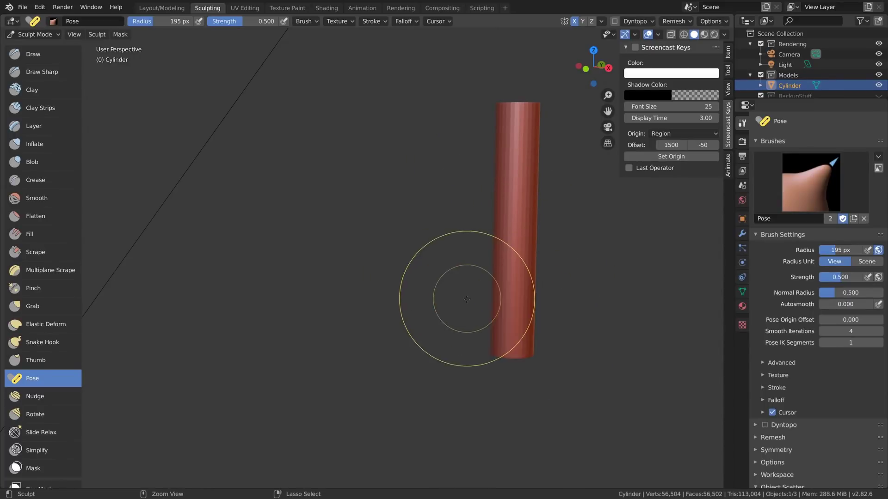
- Raise the Pose brush's IK segments to 10 and try bending the cylinder from its lower end
left_click(305, 21)
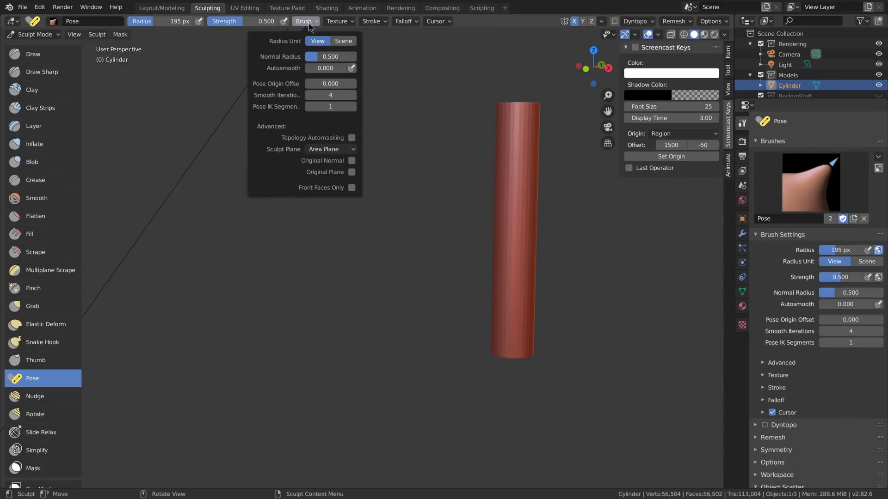
left_click(354, 107)
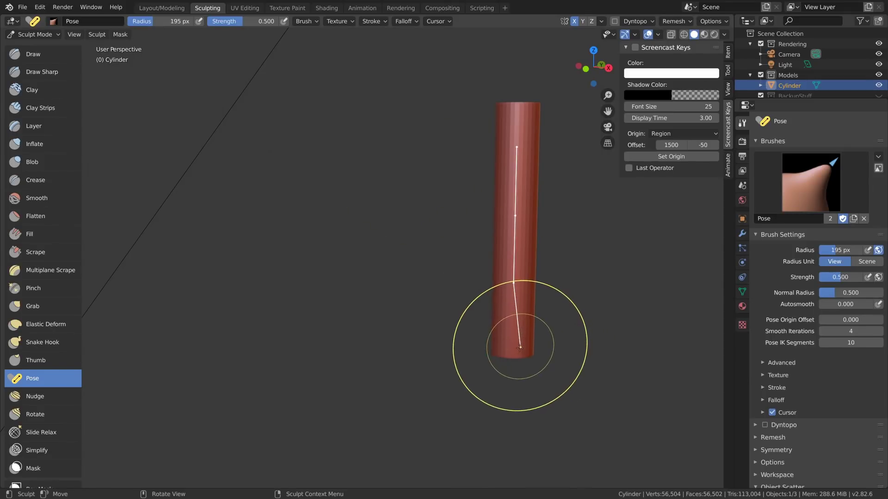
mouse_move(519, 348)
left_mouse_down()
mouse_move(483, 289)
mouse_move(372, 322)
mouse_move(391, 303)
mouse_move(485, 344)
mouse_move(575, 335)
mouse_move(541, 345)
mouse_move(467, 338)
left_mouse_up()
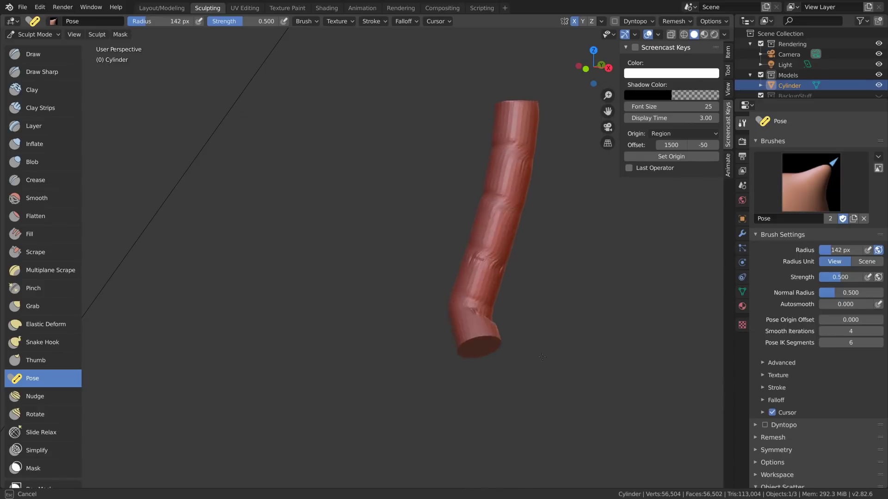
- Try swinging the cylinder's lower end in several directions with 6 IK segments and undo the bend
left_click_drag(606, 385, 685, 428)
mouse_move(684, 491)
left_mouse_down("ctrl")
mouse_move(744, 483)
mouse_move(483, 422)
left_mouse_up("ctrl")
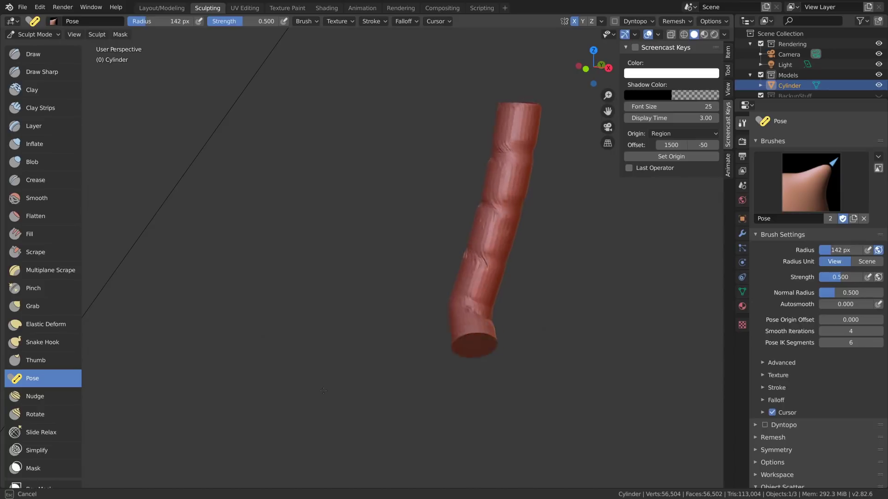
left_click_drag(103, 279, 185, 248)
key("ctrl+z")
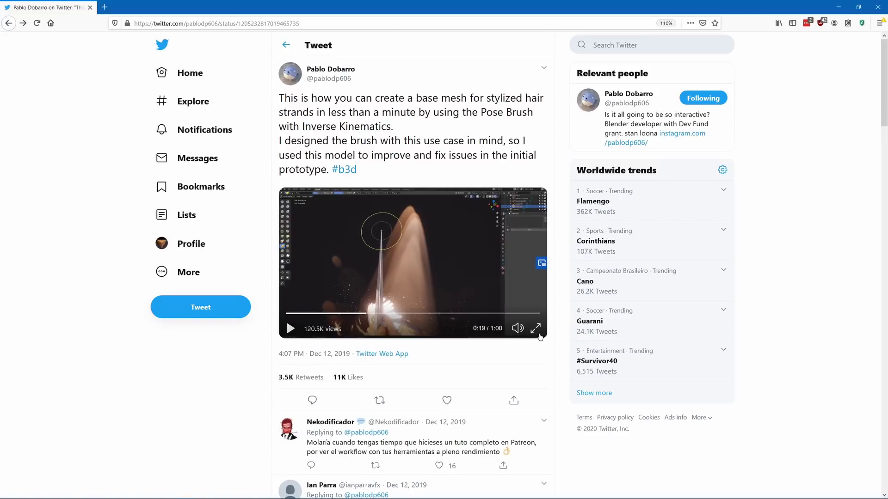
- Play the tweet's Pose brush hair-strand video in full screen in the browser
left_click(536, 330)
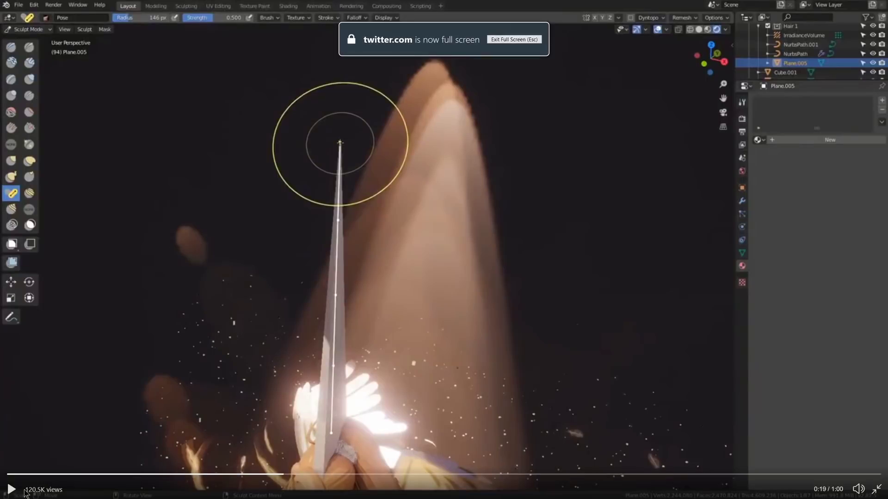
left_click(13, 490)
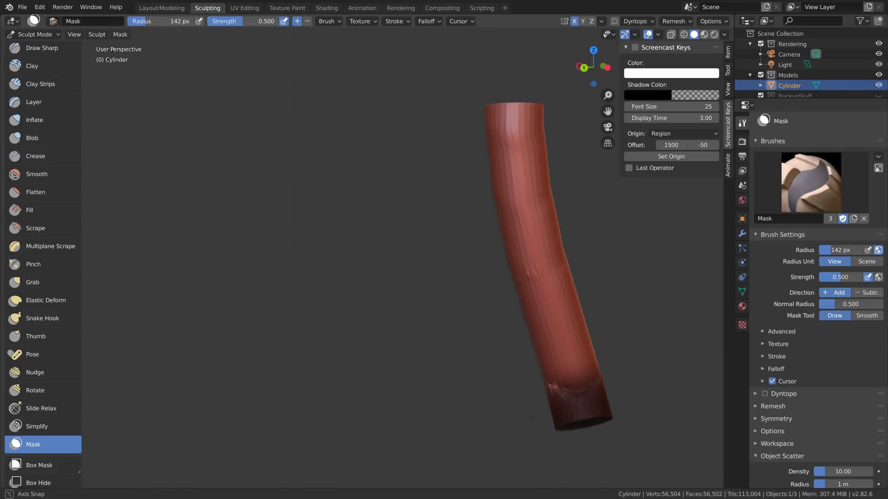
- Try slicing away the masked lower end of the cylinder and undo the slice
left_click(119, 35)
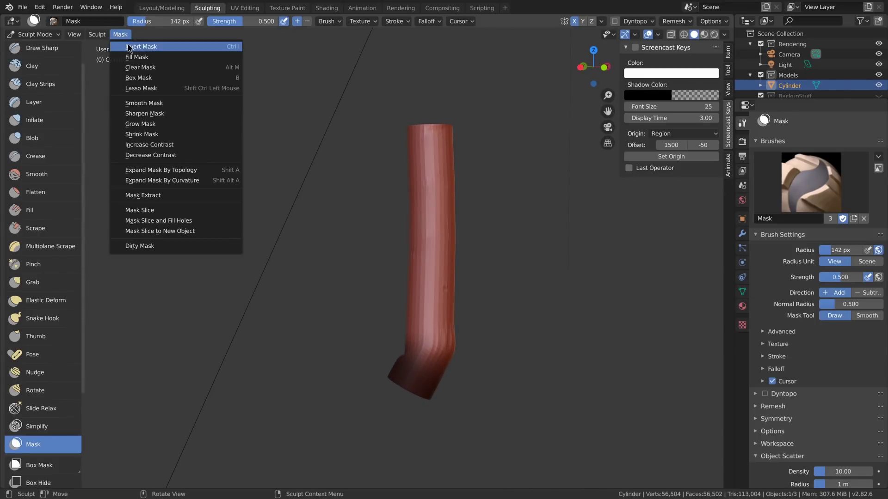
left_click(203, 221)
middle_click_drag(208, 207, 277, 209)
key("ctrl+z")
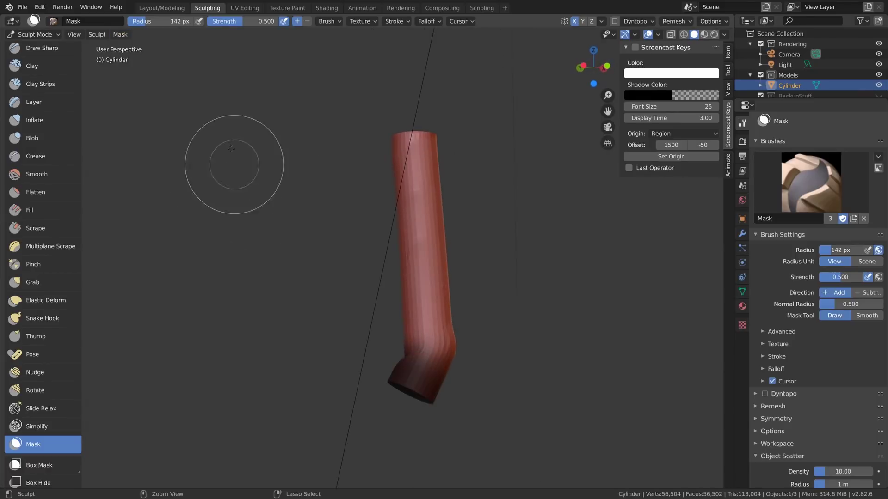
- Cut off the cylinder's masked end with Mask Slice and Fill Holes, inspect the capped opening, and undo the cut
left_click(121, 34)
left_click(217, 220)
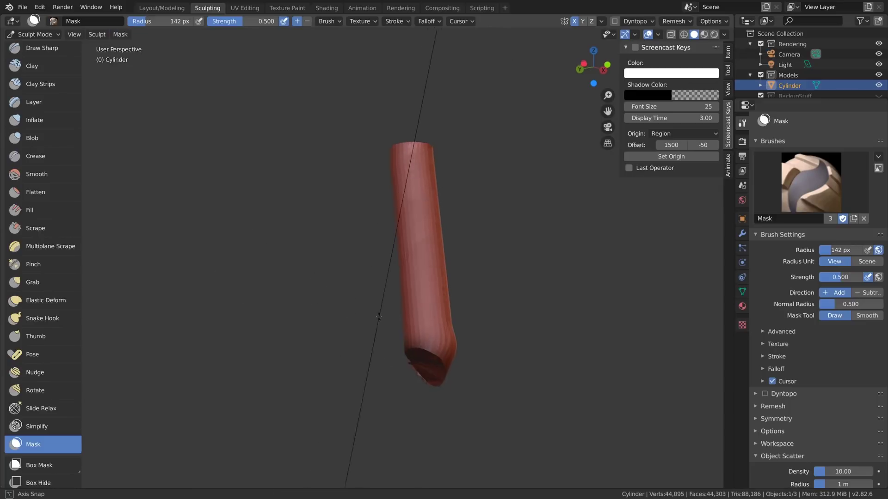
middle_click_drag(241, 250, 355, 325)
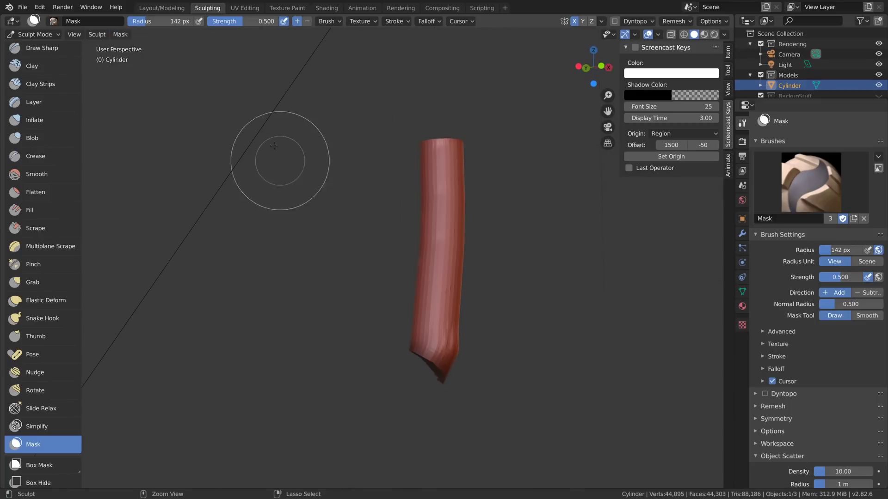
key("ctrl+z")
- Separate the masked end with Mask Slice to New Object, move the piece away from the cylinder, and undo these changes
left_click(120, 34)
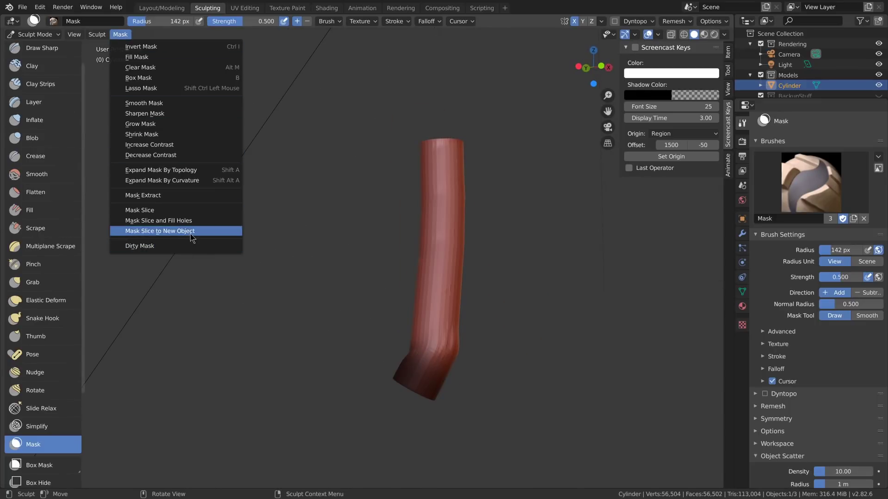
left_click(212, 239)
middle_click_drag(230, 251, 266, 240)
key("g")
left_click(327, 372)
middle_click_drag(327, 370, 336, 340)
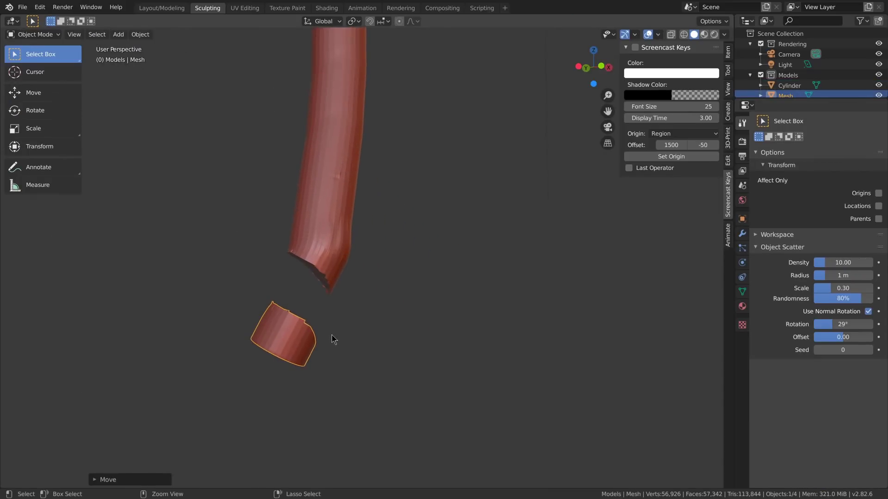
key("ctrl+z")
key("ctrl+z")
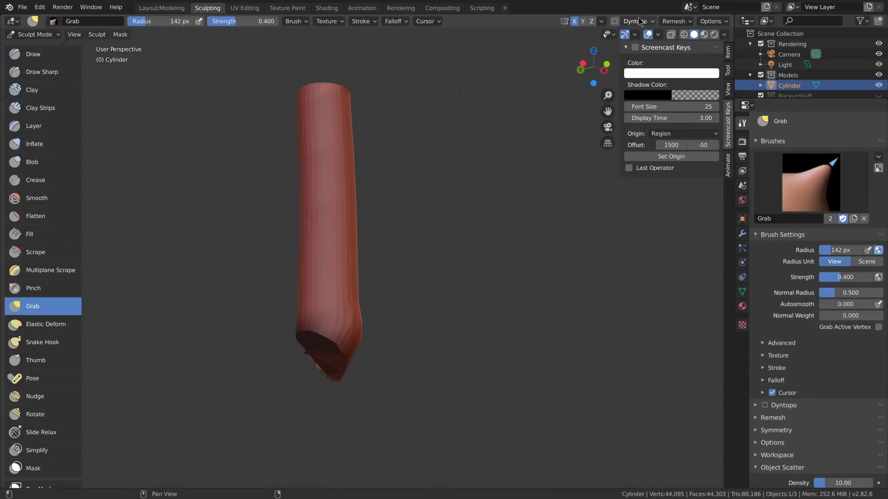
- Symmetrize the cylinder in the +X to -X direction
left_click(637, 22)
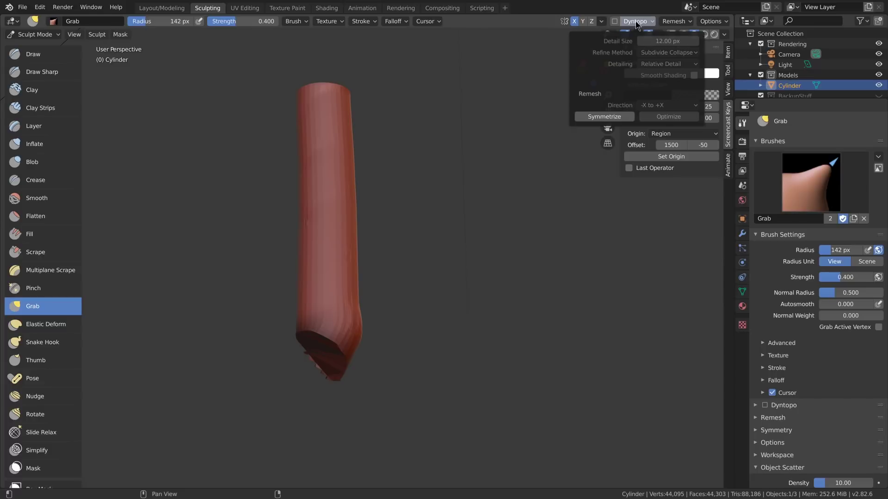
left_click(660, 108)
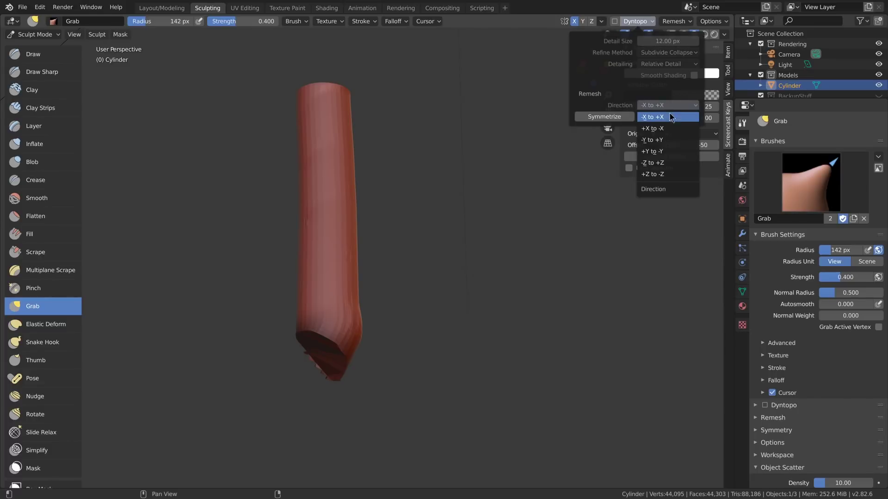
left_click(667, 129)
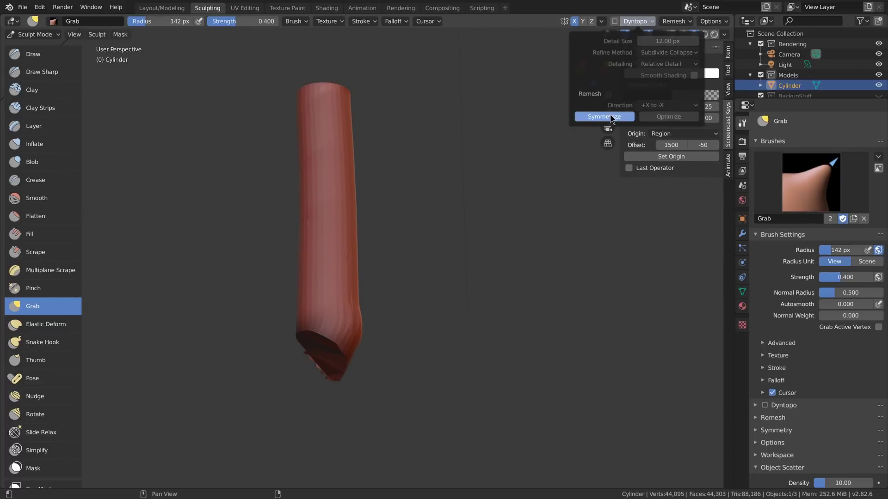
left_click(604, 117)
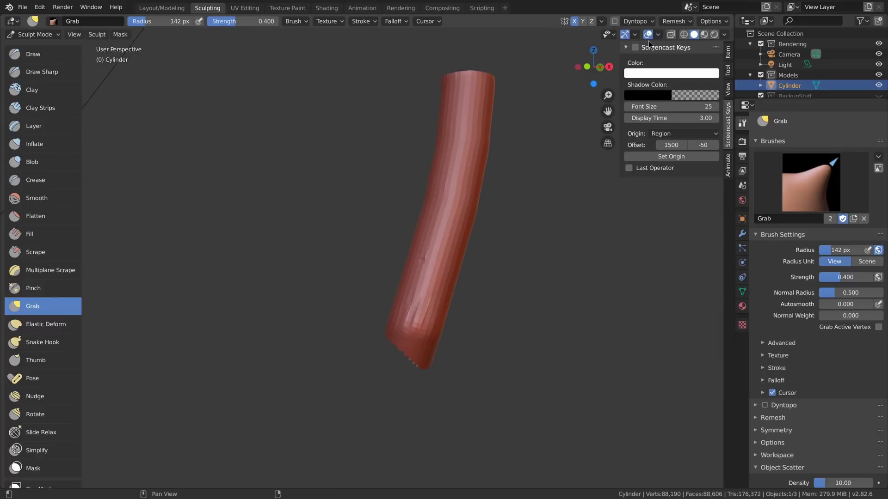
- Symmetrize the cylinder in the +Z to -Z direction, mirroring its upper half downward
left_click(635, 21)
left_click(667, 130)
left_click(664, 163)
left_click(605, 117)
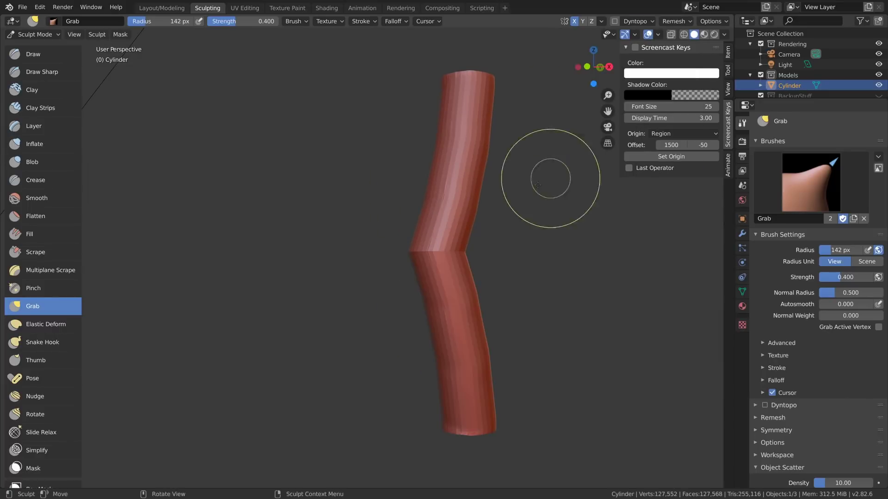
- Set the dash ratio to 0.653 in the TexDraw brush's stroke settings for painting on the cube
scroll(513, 195, "down", 5)
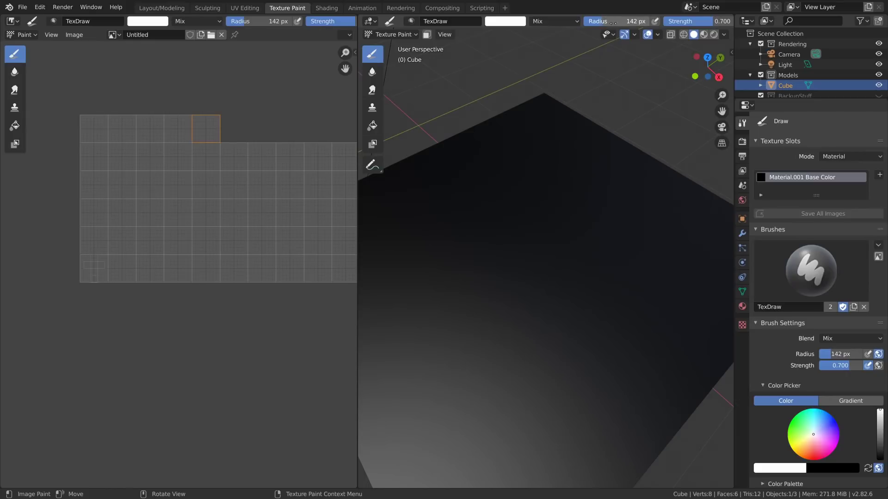
scroll(527, 23, "down", 5)
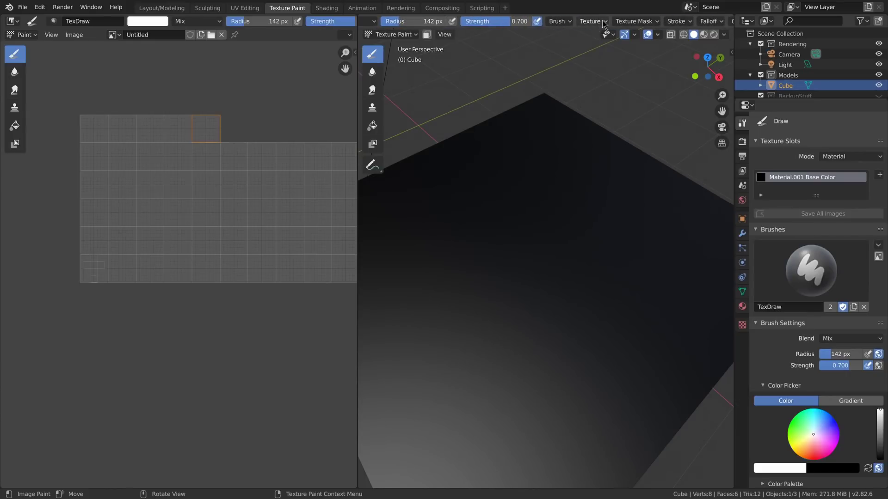
left_click(604, 22)
mouse_move(552, 24)
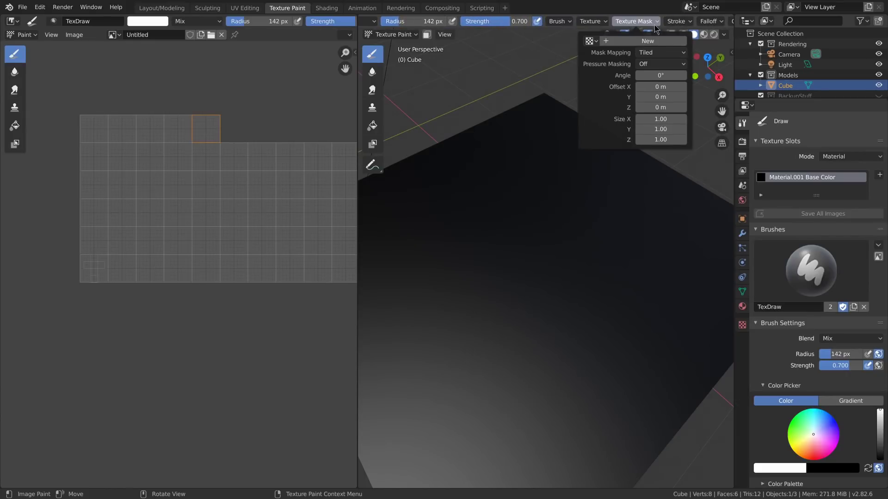
mouse_move(676, 39)
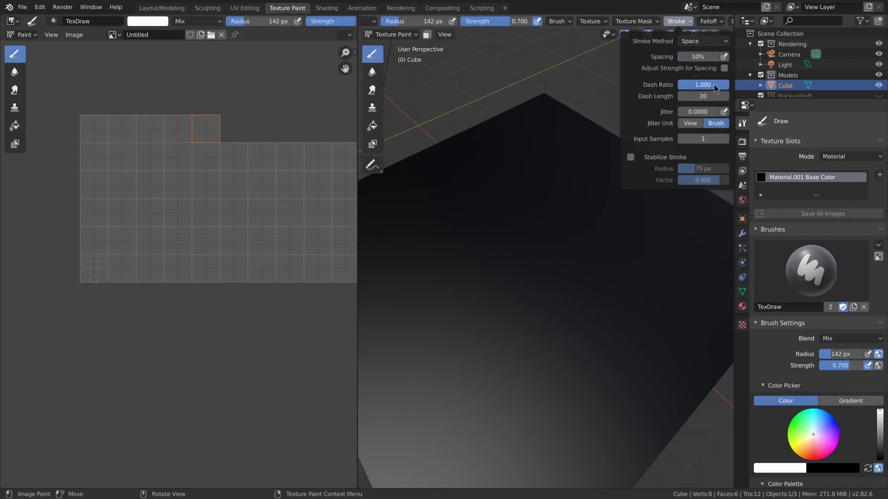
left_click_drag(714, 84, 696, 84)
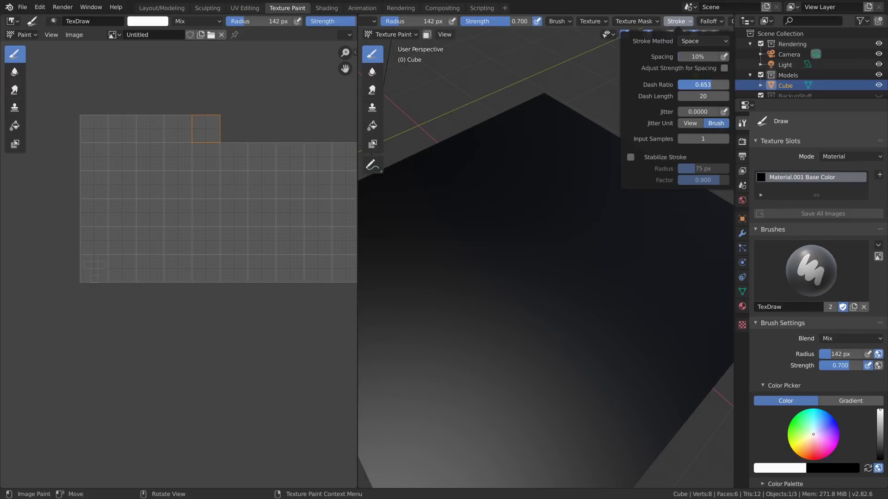
left_click(524, 238)
- Reduce the TexDraw brush radius to 11 px and paint dashed curves across the cube's surface
middle_click_drag(541, 260, 554, 259)
key("f")
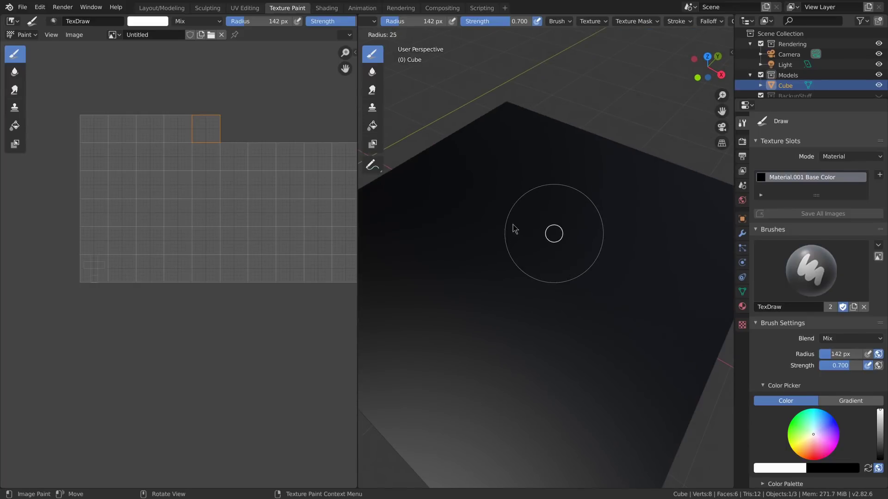
left_click(508, 227)
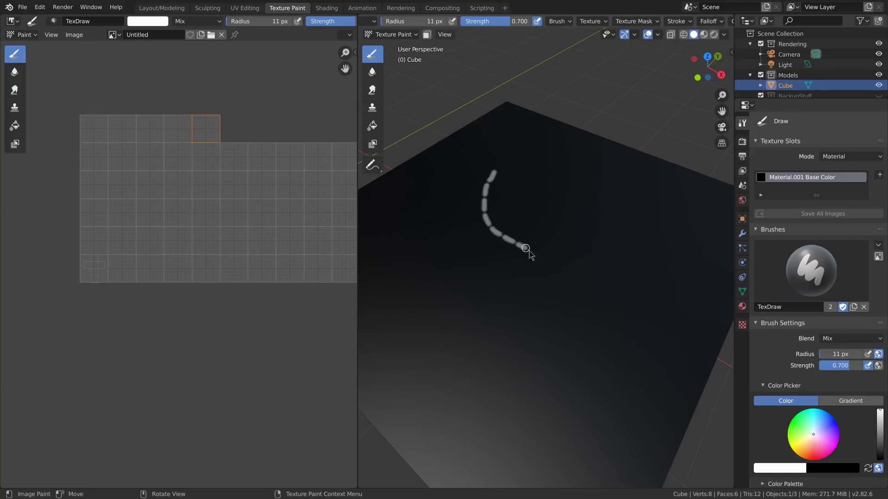
mouse_move(618, 242)
middle_mouse_down()
mouse_move(620, 232)
mouse_move(587, 242)
mouse_move(590, 228)
middle_mouse_up()
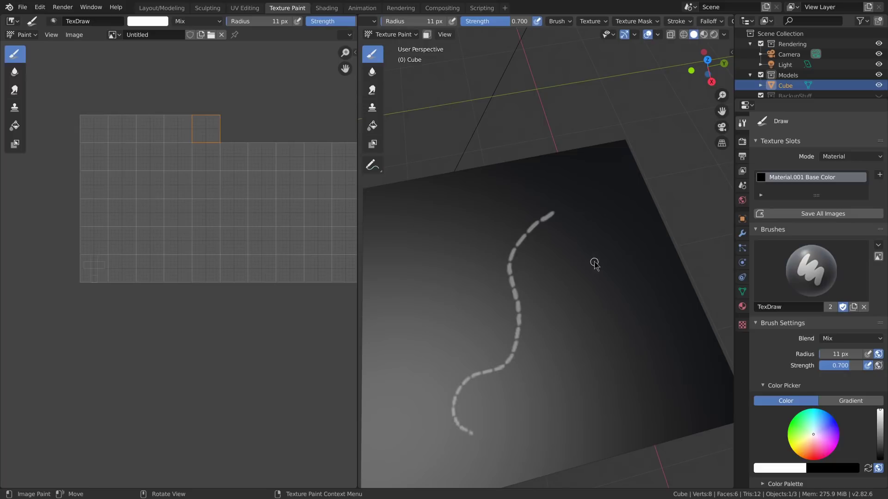
left_click_drag(621, 347, 553, 468)
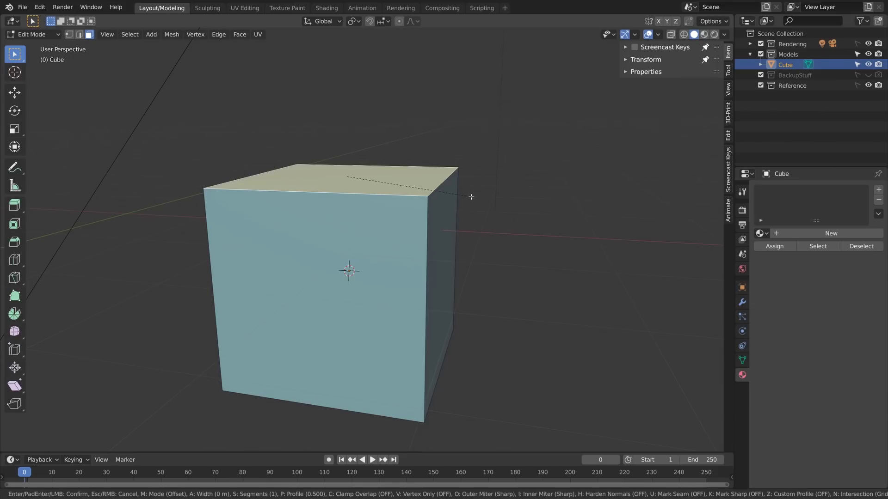
- Bevel the edges of the cube's top face with a 0.144 m offset and 41 segments
key("ctrl+b")
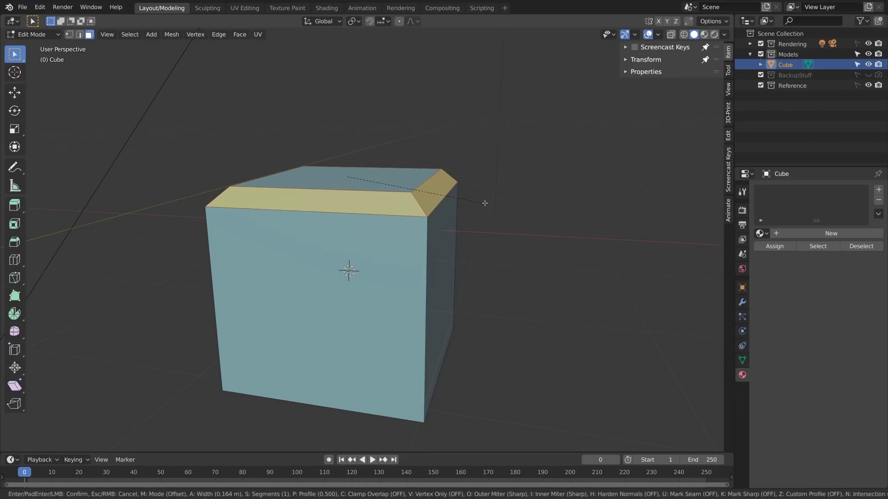
left_click(423, 213)
left_click(43, 444)
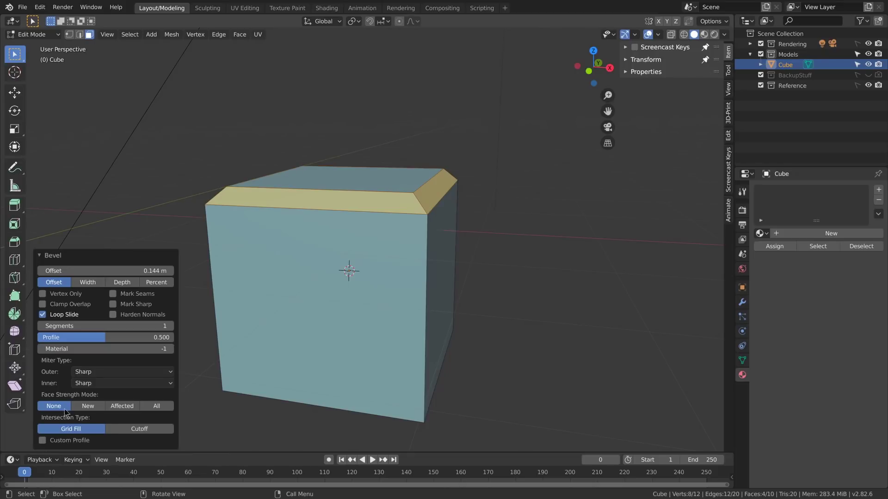
left_click_drag(134, 326, 124, 370)
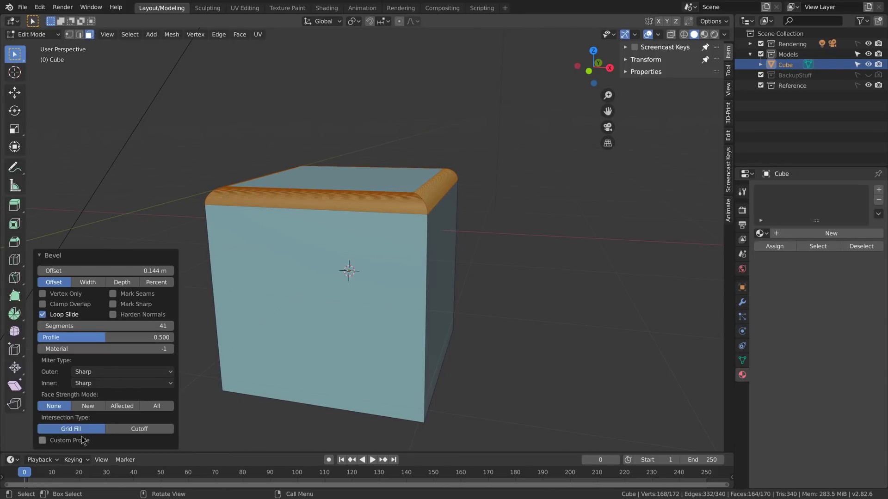
- Enable a custom profile for the bevel and add and move curve points to shape a moulding along the top edges
left_click(42, 441)
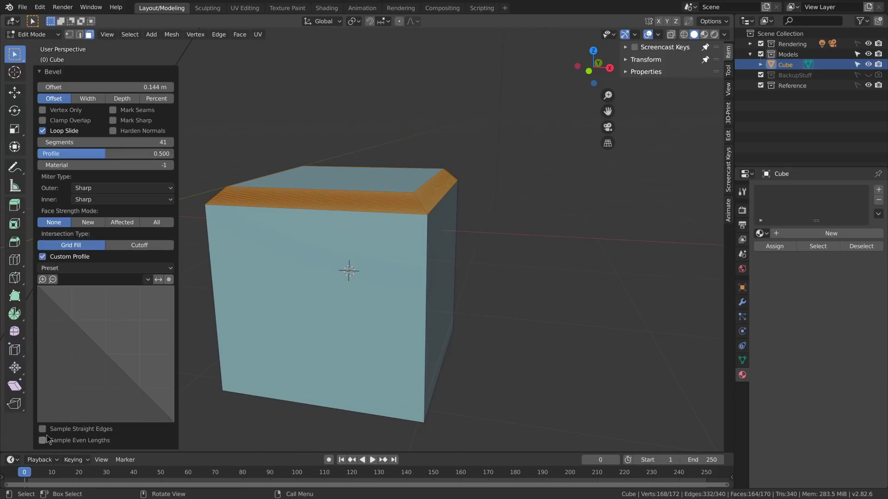
scroll(352, 215, "up", 4)
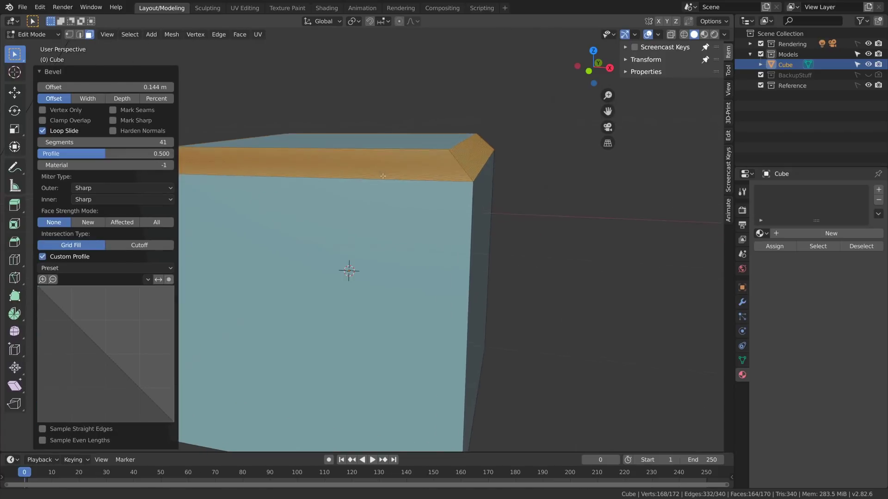
left_click_drag(92, 341, 118, 305)
left_click_drag(141, 331, 122, 383)
mouse_move(123, 342)
left_mouse_down()
mouse_move(103, 341)
mouse_move(139, 335)
left_mouse_up()
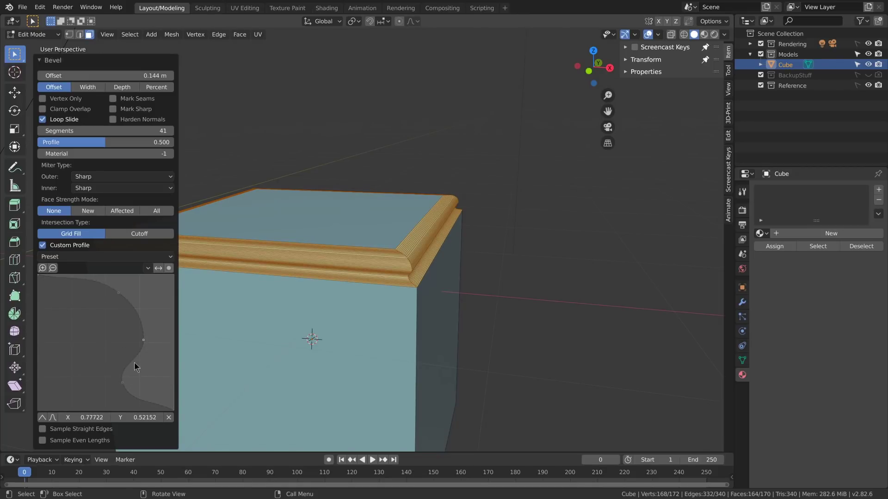
left_click(114, 359, "ctrl")
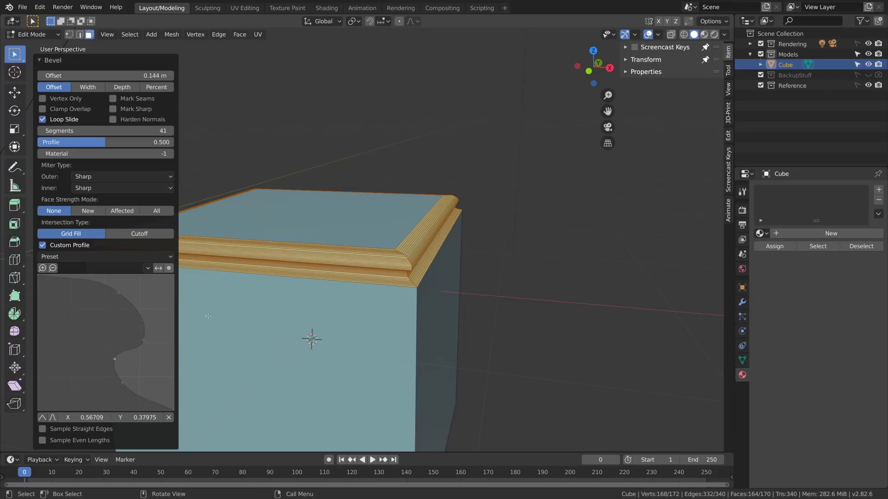
- Try the Cornice Moulding and Crown Moulding presets on the bevel's custom profile, and undo the bevel
middle_click_drag(370, 295, 393, 252, "ctrl")
mouse_move(393, 252)
middle_mouse_down()
mouse_move(407, 243)
mouse_move(380, 250)
middle_mouse_up()
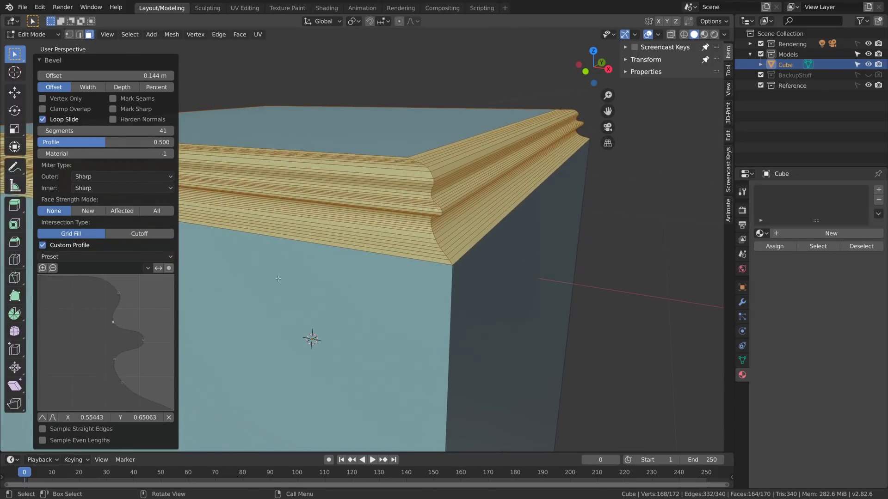
left_click(84, 257)
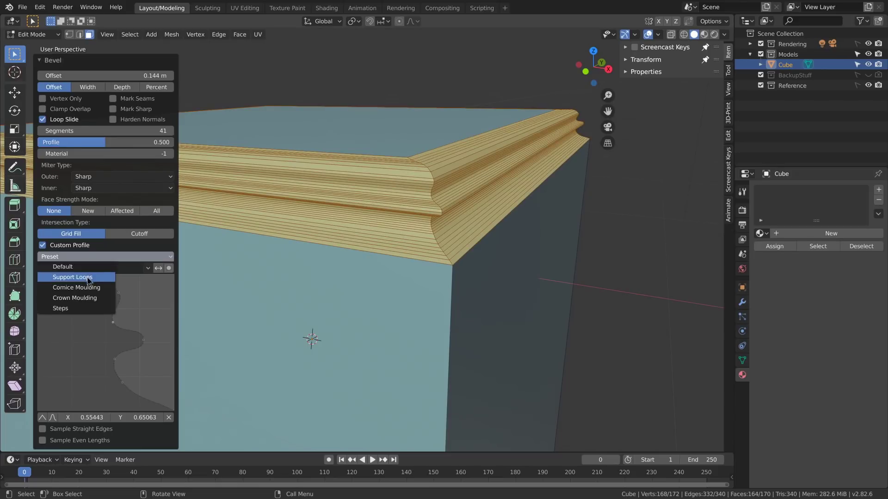
left_click(90, 288)
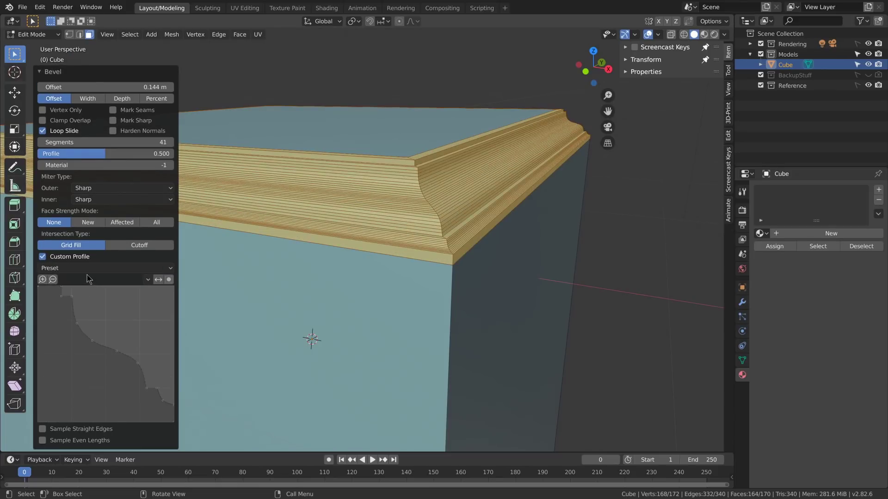
left_click(89, 270)
left_click(85, 308)
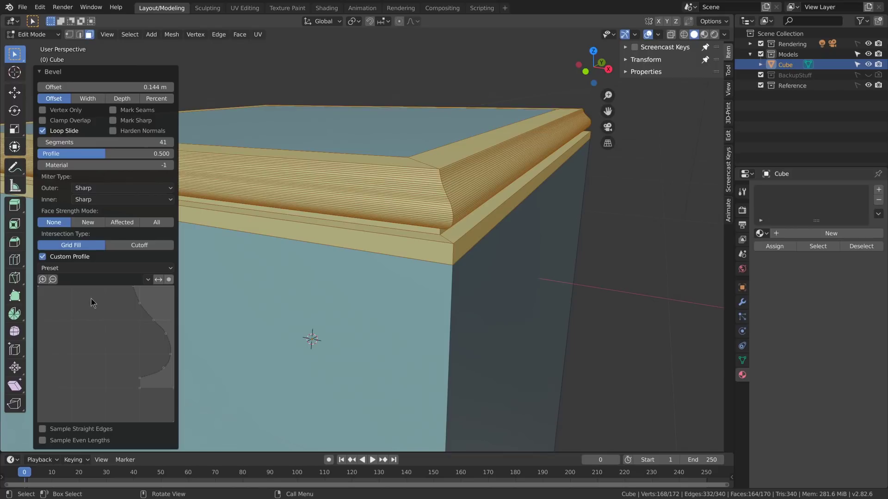
key("ctrl+z")
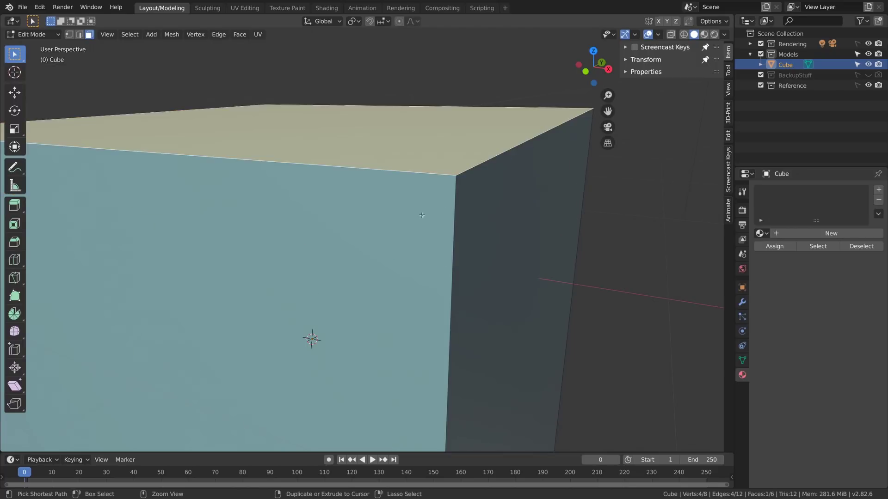
- Select the three edges meeting at one of the cube's upper corners and bevel them with a 0.0832 m offset and 41 segments
middle_click_drag(420, 215, 373, 196)
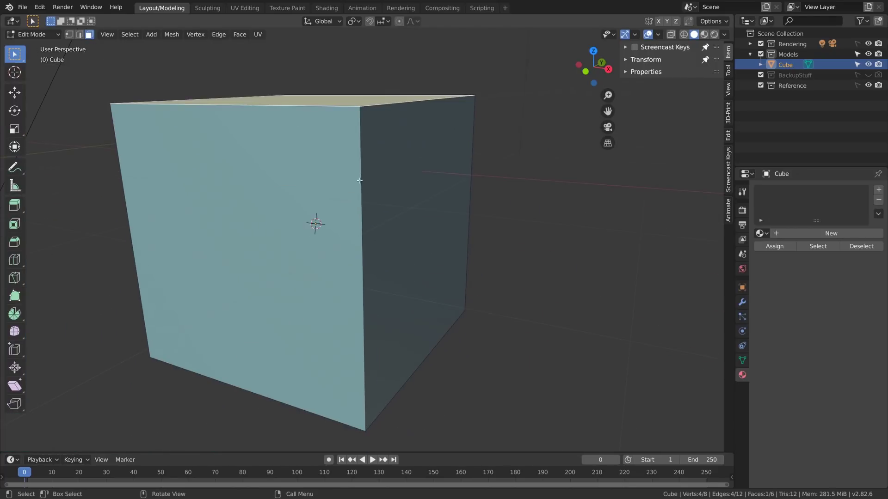
left_click(360, 181, "shift")
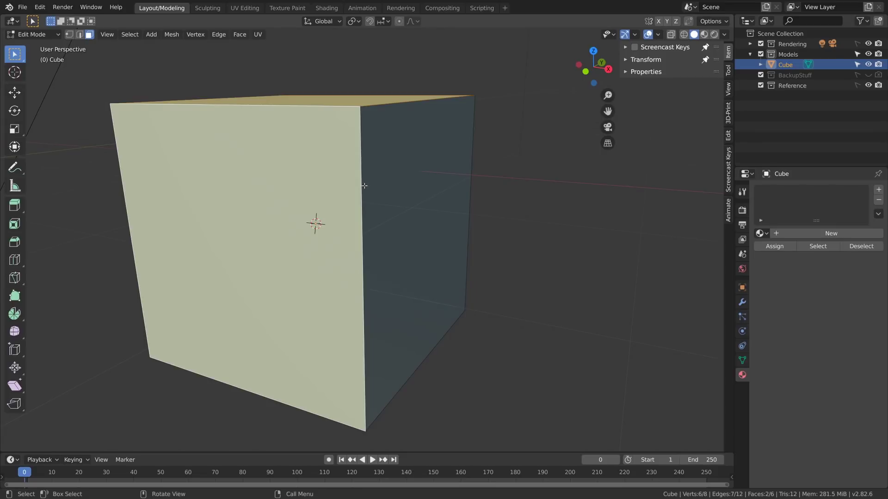
key("2")
left_click(357, 110)
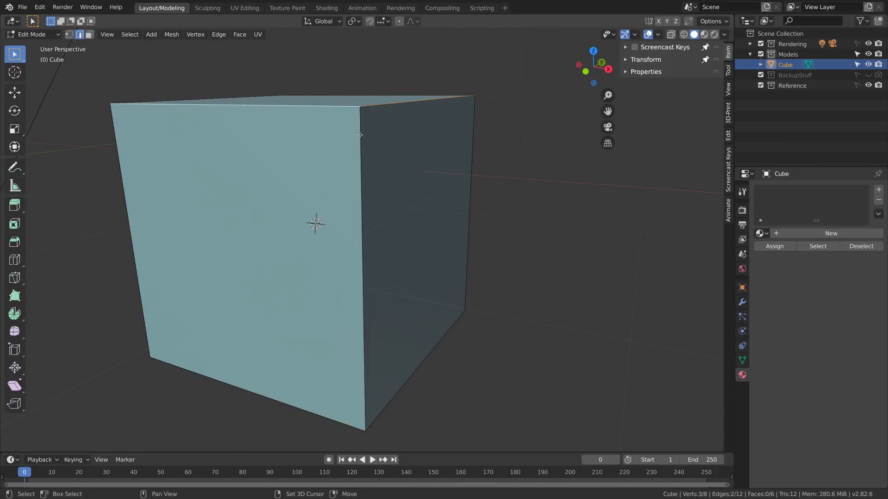
key("ctrl+b")
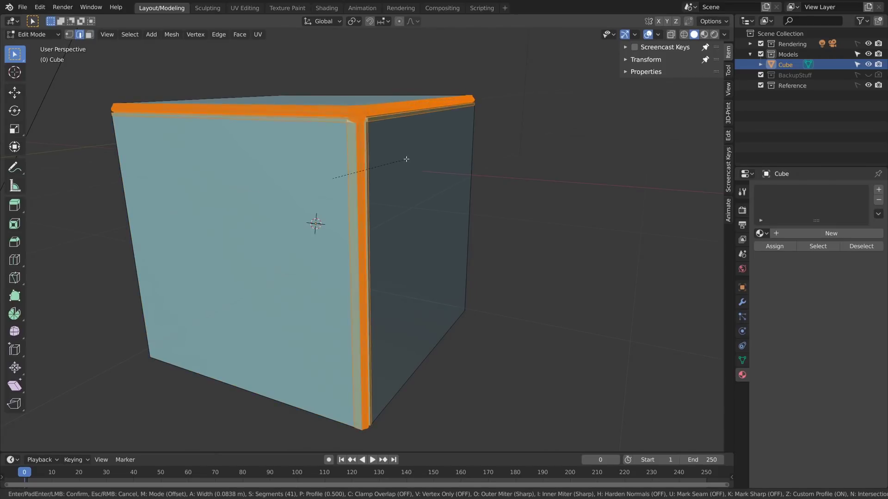
left_click(398, 158)
middle_click_drag(354, 163, 484, 119, "ctrl")
right_click(381, 205, "shift")
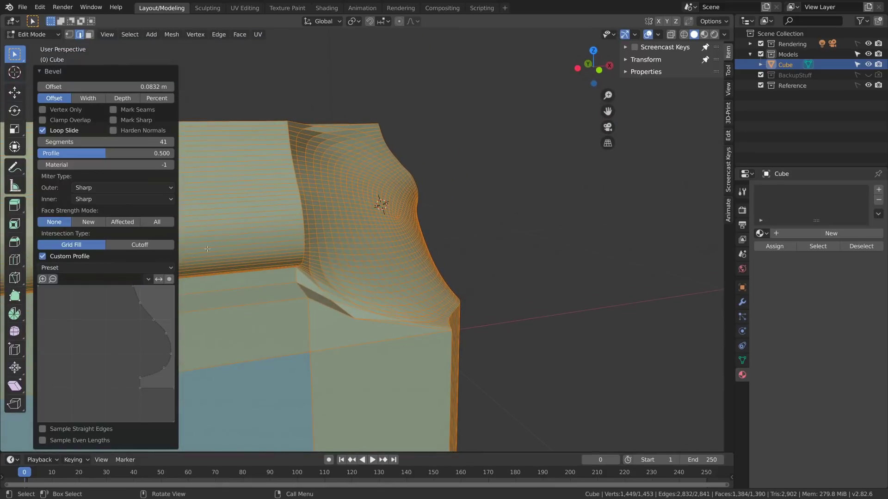
- Switch the bevel's intersection type to Cutoff and back to Grid Fill to compare the corner geometry
left_click(134, 248)
left_click(101, 247)
middle_click_drag(289, 257, 267, 256)
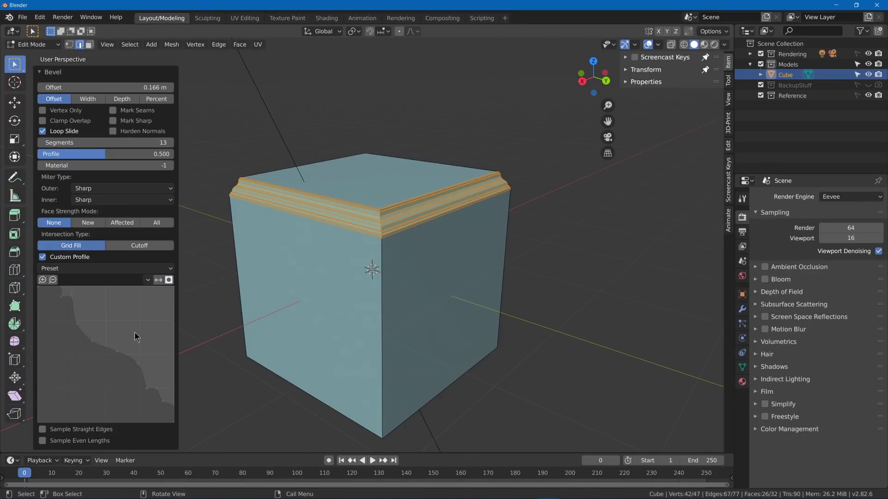
- Pan and zoom around the custom profile graph of the bevel
left_click_drag(135, 331, 140, 329, "alt")
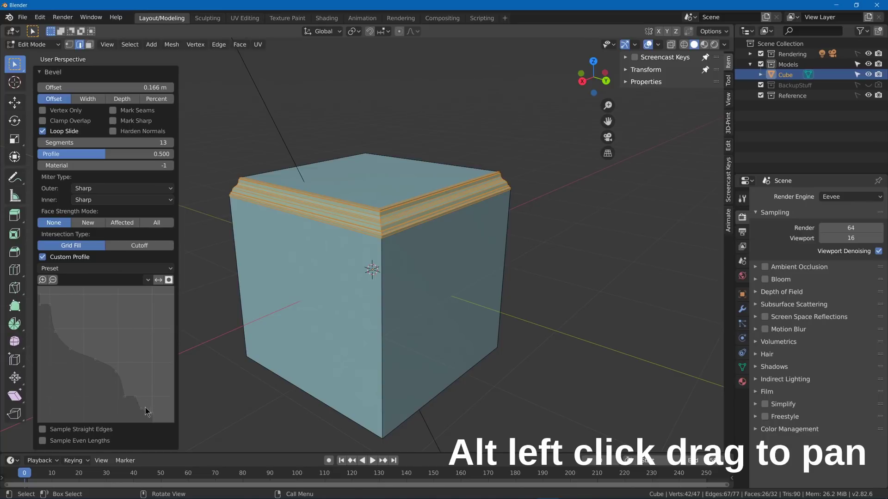
left_click_drag(145, 408, 206, 366)
left_click_drag(124, 324, 207, 367, "alt")
left_click_drag(99, 314, 71, 286, "alt")
scroll(100, 323, "down", 3, "alt")
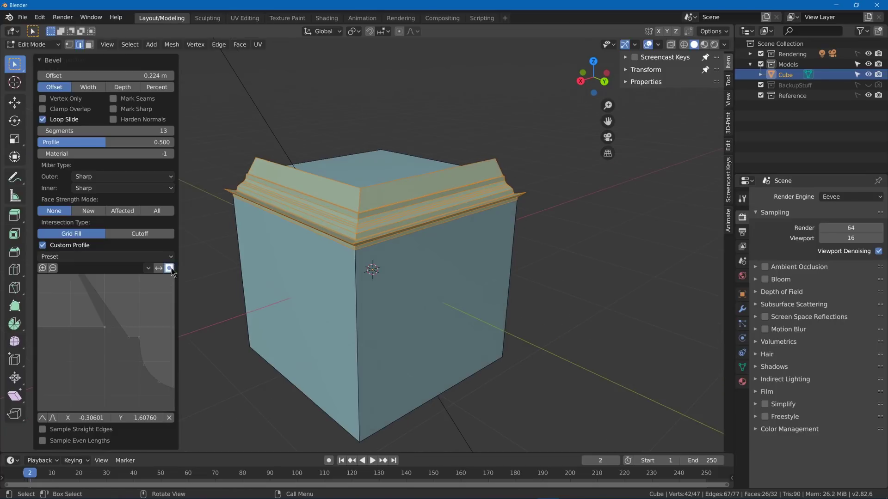
- Toggle clipping of the custom bevel profile and add a curve point at X 0.24495, Y 0.70202
left_click(169, 268)
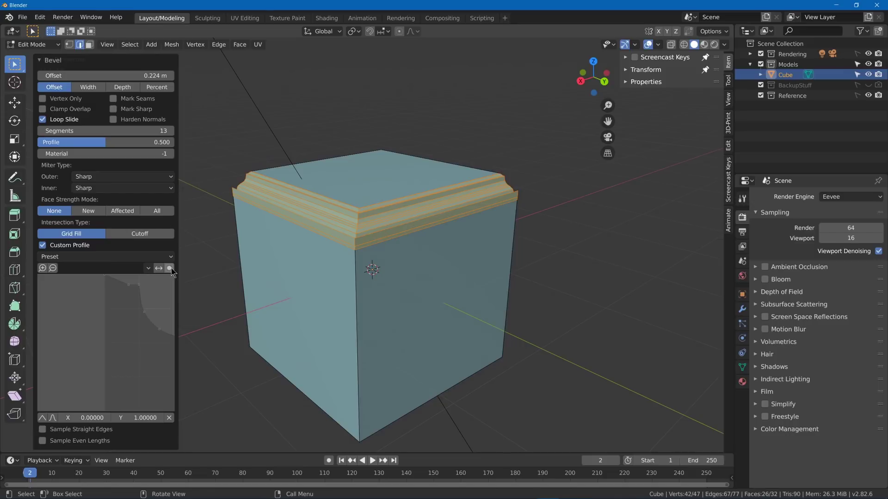
left_click(170, 268)
left_click(170, 268)
left_click(138, 316, "ctrl")
left_click(168, 268)
left_click(169, 268)
- Reverse the bevel profile's direction back and forth and adjust the X position of the selected curve point
left_click(159, 268)
left_click(158, 268)
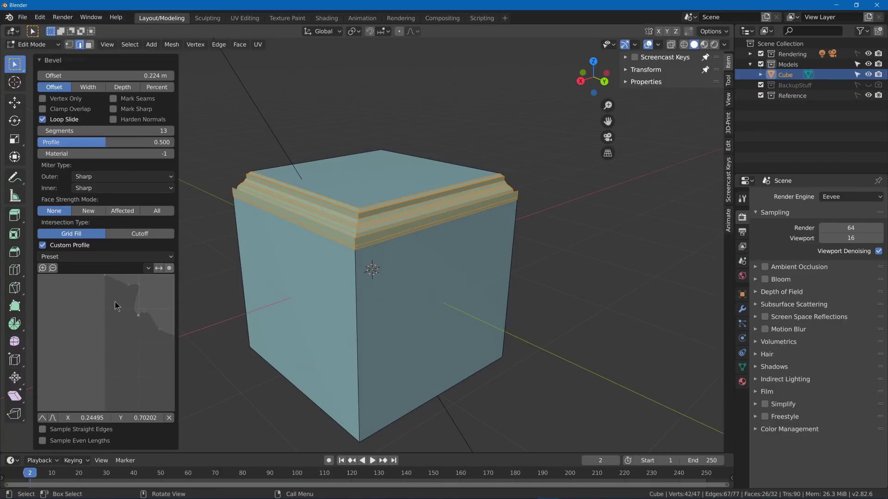
left_click_drag(155, 299, 87, 299)
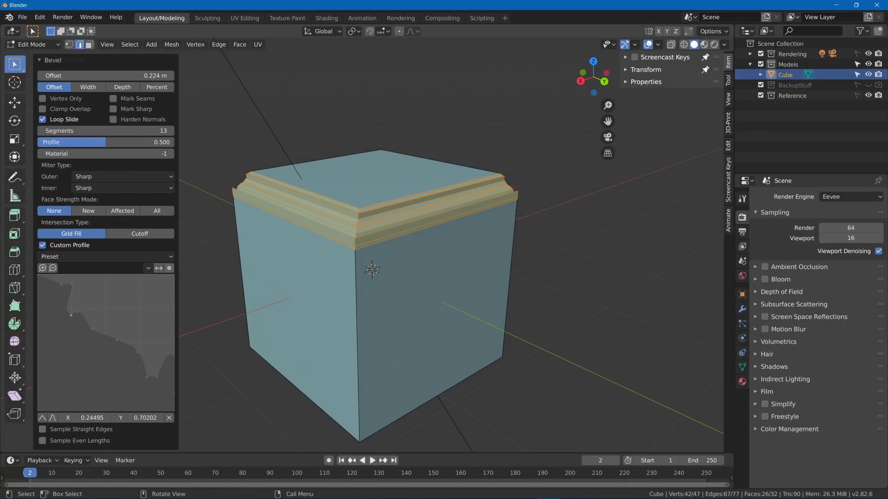
left_click(158, 269)
left_click(158, 269)
left_click(158, 269)
left_click(158, 269)
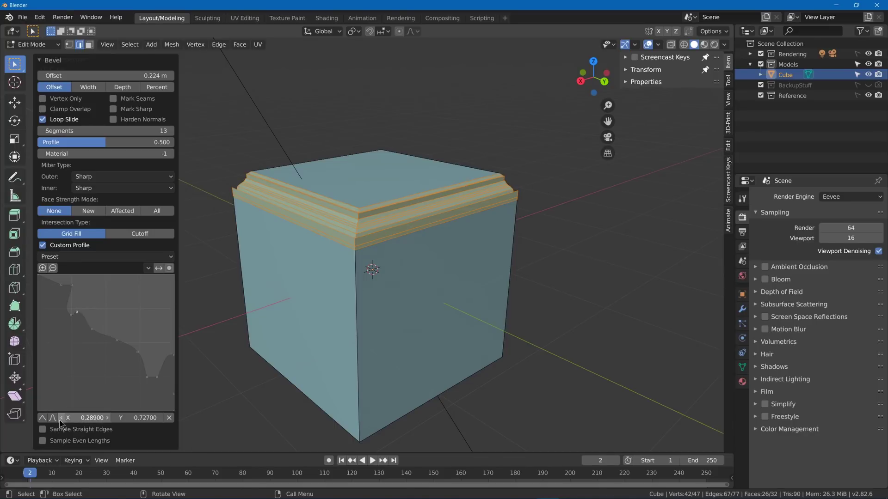
left_click_drag(88, 417, 125, 418)
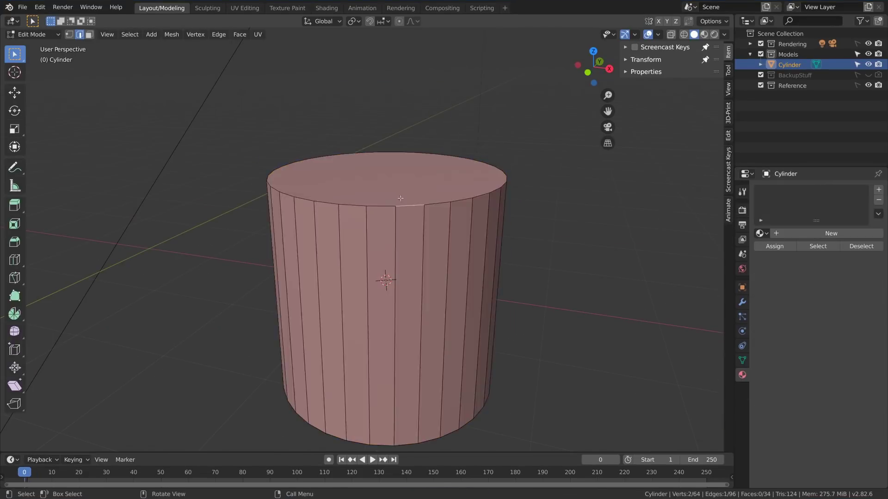
- Bevel the cylinder's top rim with a 0.324 m offset and 41 segments, and reset the custom profile to the Default preset
key("ctrl+b")
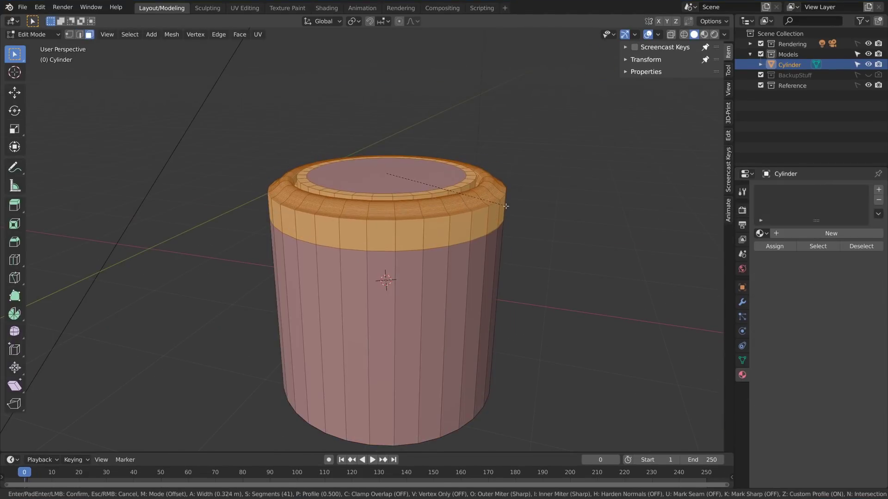
left_click(503, 205)
left_click(80, 269)
left_click(82, 277)
- Add and move points on the custom profile to shape a stepped moulding around the cylinder's top, and reverse the profile's direction
left_click_drag(88, 333, 97, 313)
left_click_drag(126, 346, 107, 362)
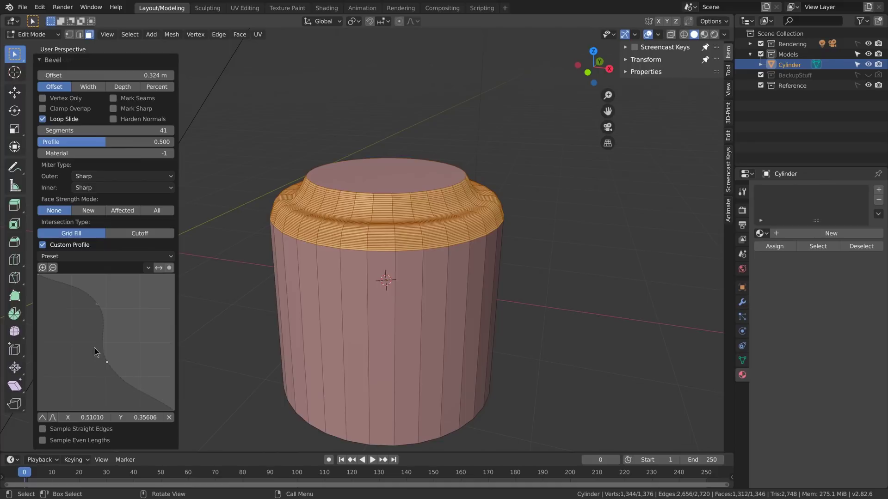
left_click_drag(106, 330, 128, 316)
left_click_drag(81, 293, 101, 282)
left_click_drag(131, 389, 148, 383)
left_click(159, 268)
- Inset the cylinder's top face by 0.2148 m and extrude it upward about 4.027 m to form a column shaft
left_click(409, 180)
key("i")
left_click(490, 157)
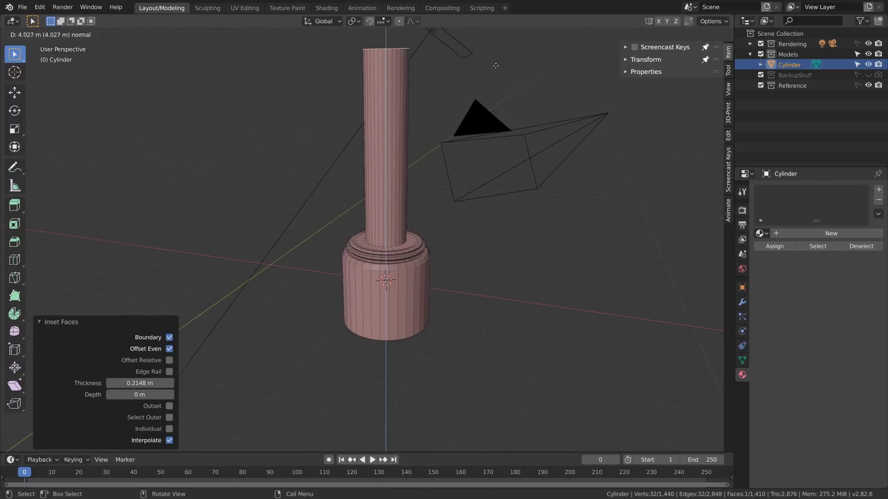
key("Tab")
- Move only the cylinder's origin up along Z to partway up the shaft
middle_click_drag(462, 258, 448, 311)
key("ctrl+period")
key("g")
key("z")
left_click(450, 216)
left_click(810, 234)
key("ctrl+z")
- Add a Mirror modifier to the cylinder on the Z axis only, with Bisect Z and Flip Z enabled
key("q")
left_click(614, 262)
left_click(742, 302)
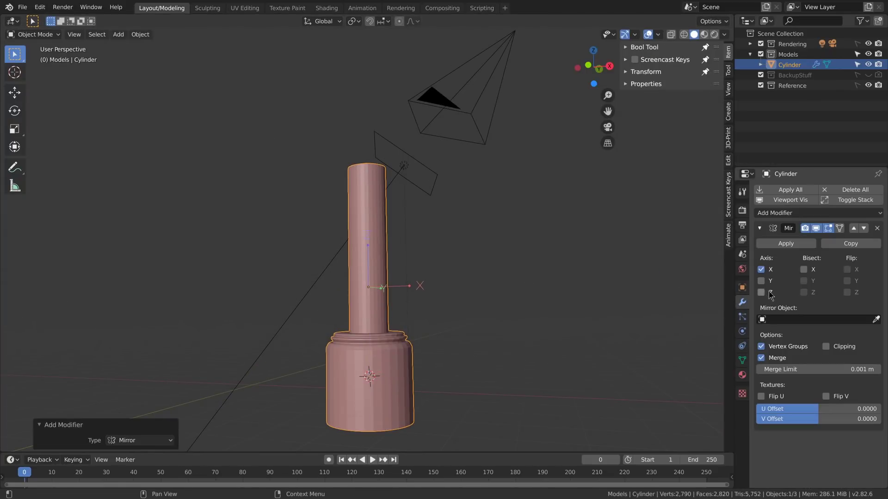
left_click(760, 292)
left_click(761, 269)
left_click(804, 271)
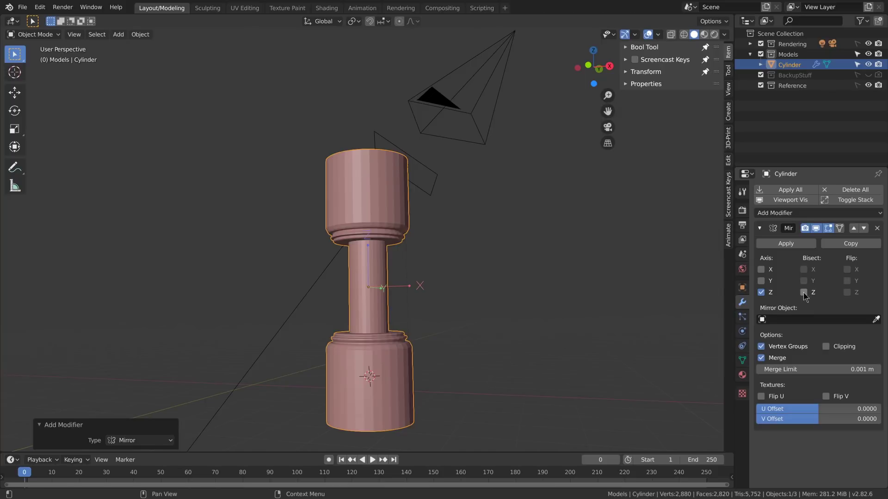
left_click(804, 293)
left_click(846, 293)
- Move the bottom face of the column's base up along Z to shorten both ends
mouse_move(394, 294)
middle_mouse_down()
mouse_move(389, 306)
mouse_move(399, 303)
middle_mouse_up()
key("Tab")
mouse_move(392, 392)
middle_mouse_down()
mouse_move(387, 357)
mouse_move(384, 384)
middle_mouse_up()
left_click(382, 420)
key("g")
key("z")
left_click(378, 363)
- Move the whole column up about 1.334 m along the Z axis
key("Tab")
key("g")
key("z")
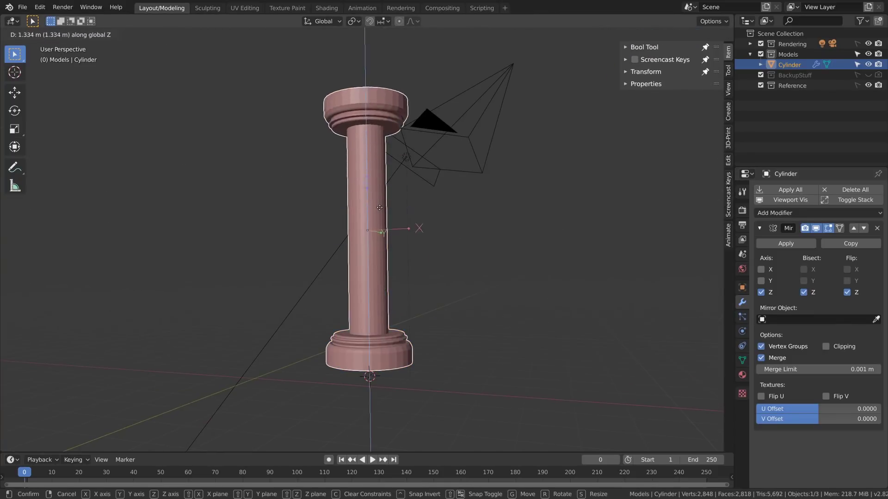
left_click(380, 202)
- Select the loop at the middle of the column's shaft and scale it in X and Y only
middle_click_drag(380, 202, 383, 205)
key("Tab")
left_click(375, 252, "alt")
key("s")
key("shift+z")
left_click(439, 251)
key("Tab")
- Delete the column and bring up the available export formats
middle_click_drag(439, 250, 429, 240)
key("Delete")
left_click(23, 7)
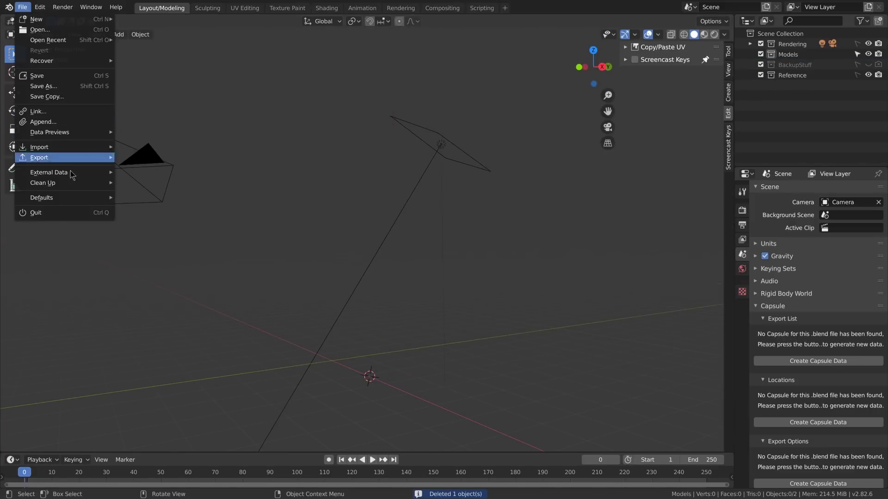
mouse_move(89, 158)
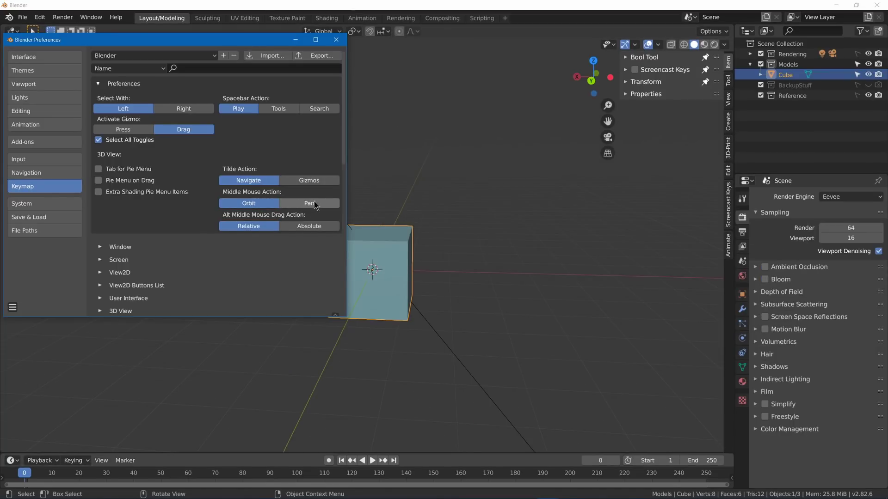
- Set the middle mouse action to Pan in the keymap preferences and return to the main window
left_click(310, 204)
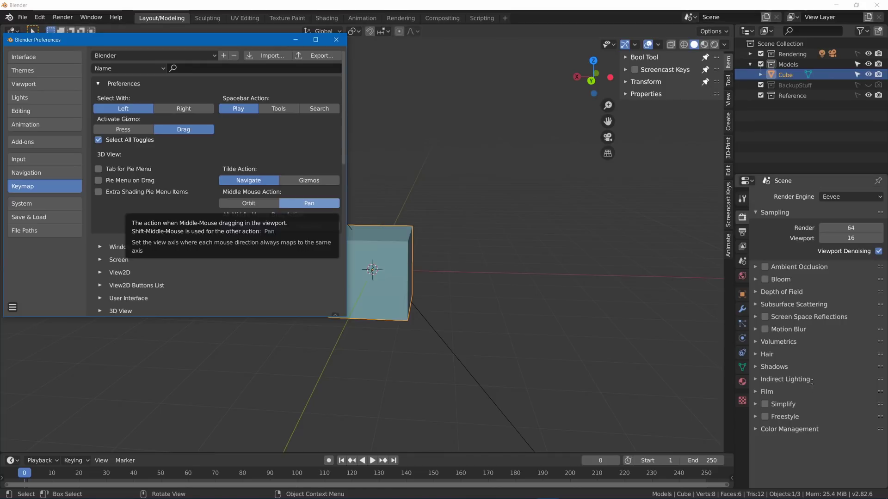
left_click(810, 290)
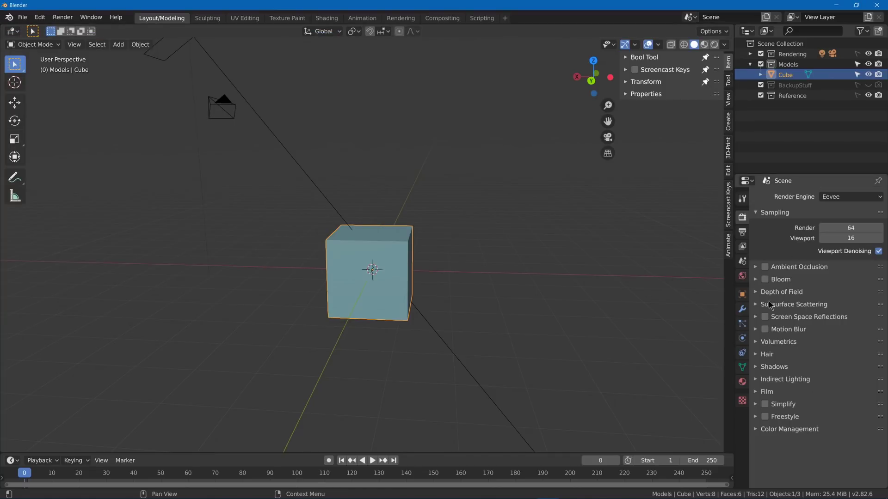
- Expand the Depth of Field, Motion Blur and Hair sections of the Eevee render settings
left_click(756, 291)
left_click(781, 348)
left_click(786, 403)
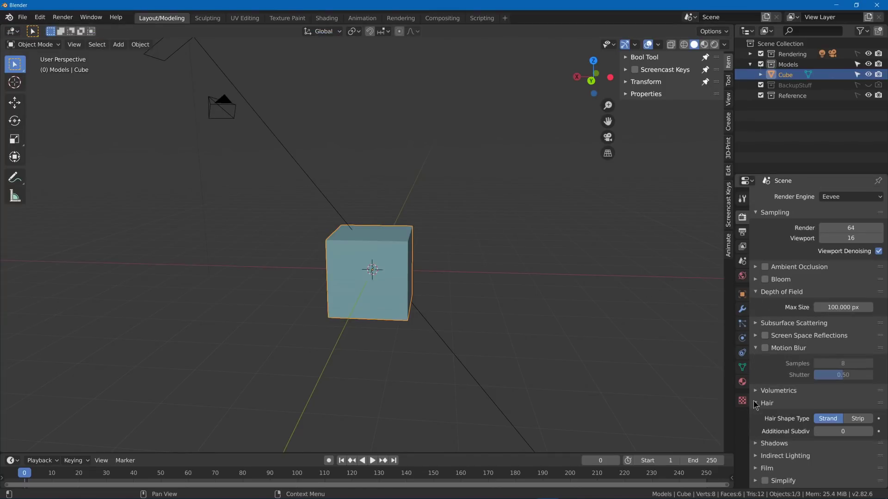
scroll(786, 403, "down", 2)
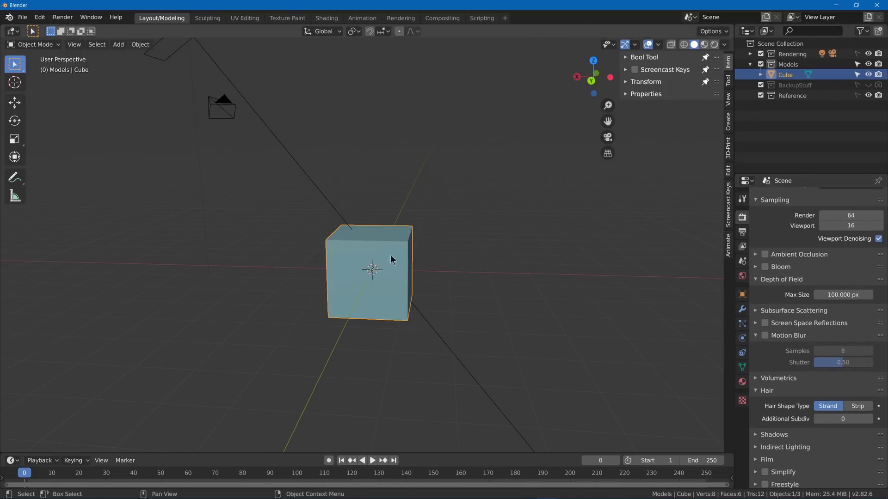
- Orbit around the cube and open the keymap preferences to view the middle mouse options
middle_click_drag(391, 268, 461, 256)
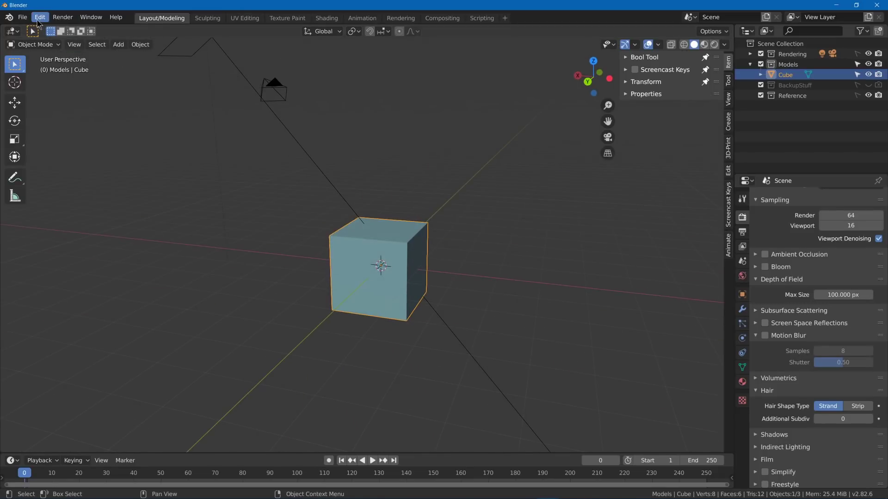
left_click(40, 19)
left_click(69, 165)
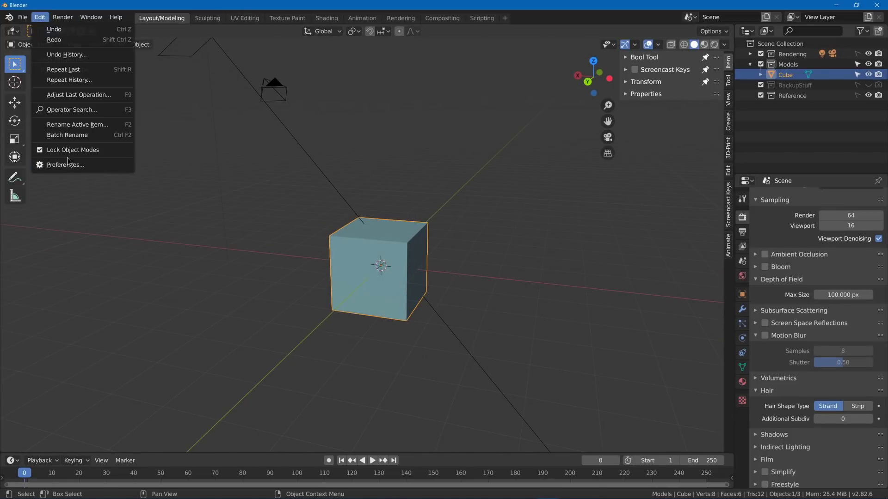
left_click(67, 161)
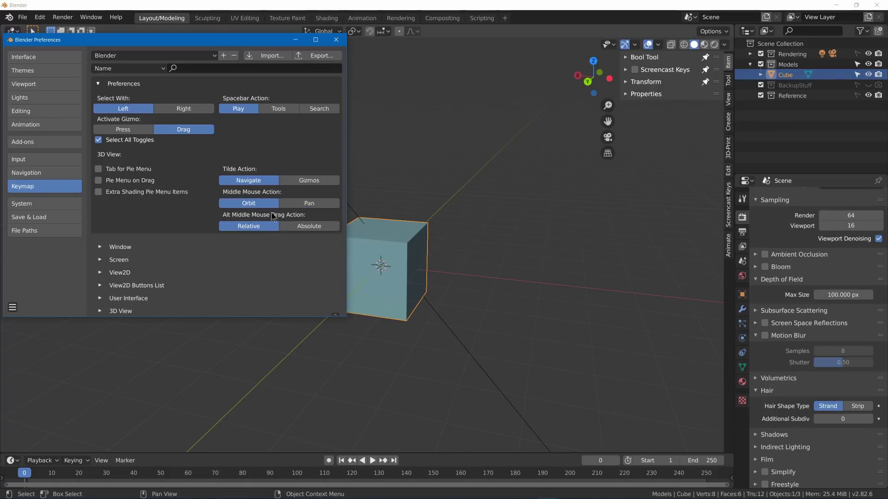
- Orbit the view and snap it to the Right Orthographic and Top Orthographic views of the cube
mouse_move(471, 236)
middle_mouse_down()
mouse_move(458, 233)
mouse_move(468, 232)
middle_mouse_up()
middle_click_drag(406, 245, 398, 249, "alt")
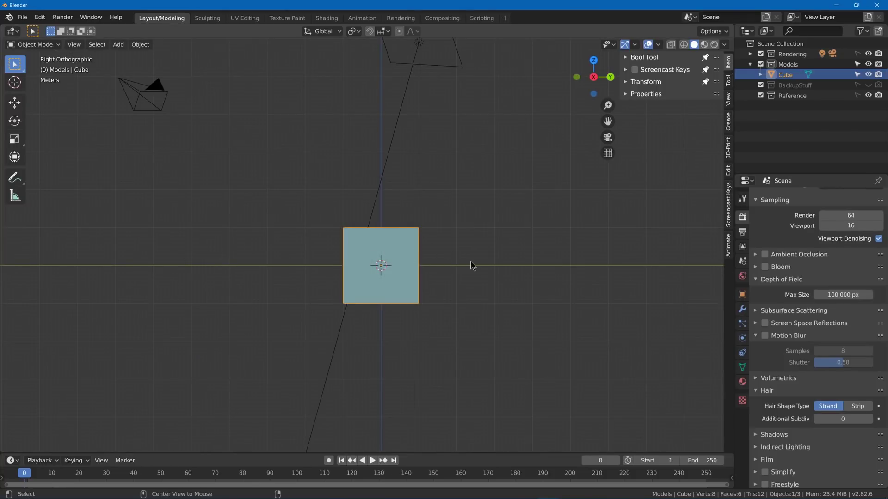
middle_click_drag(337, 258, 365, 339, "alt")
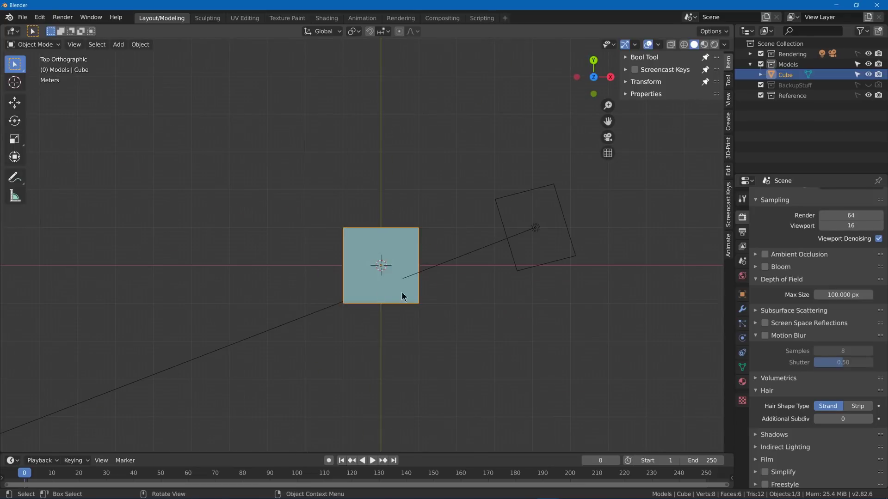
- Snap the view once with the relative drag action, and set the Alt Middle Mouse Drag Action to Absolute in the keymap preferences
middle_click_drag(397, 311, 311, 341, "alt")
left_click(40, 18)
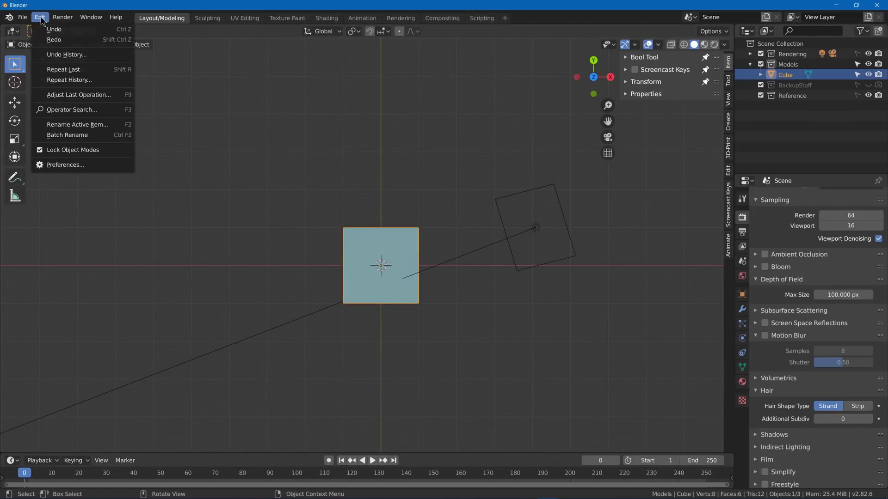
left_click(69, 166)
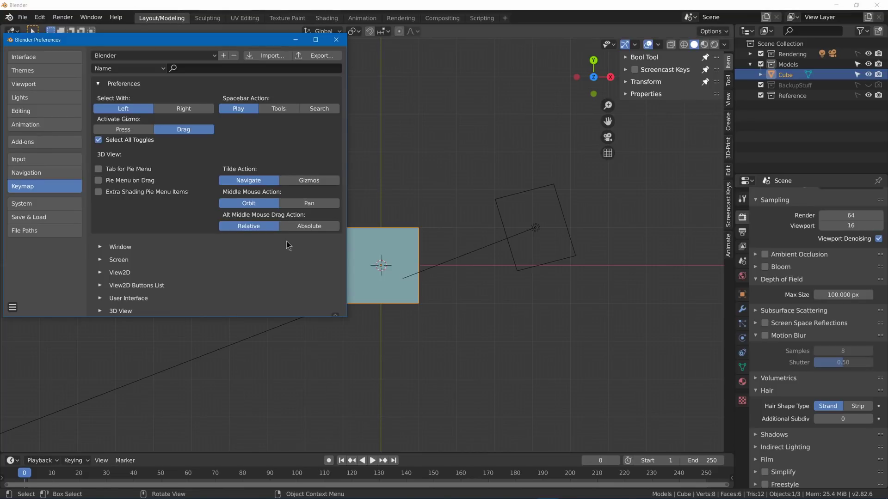
left_click(301, 227)
- Test the absolute snapping by switching the cube view to Left and Top Orthographic, and reopen the preferences
middle_click_drag(435, 309, 373, 342)
middle_click_drag(543, 275, 228, 265, "alt")
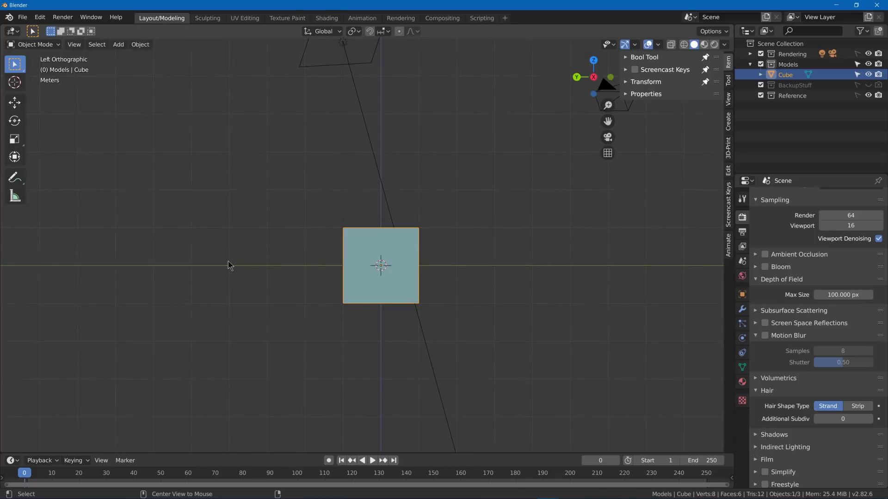
middle_click_drag(177, 252, 398, 151, "alt")
left_click(40, 17)
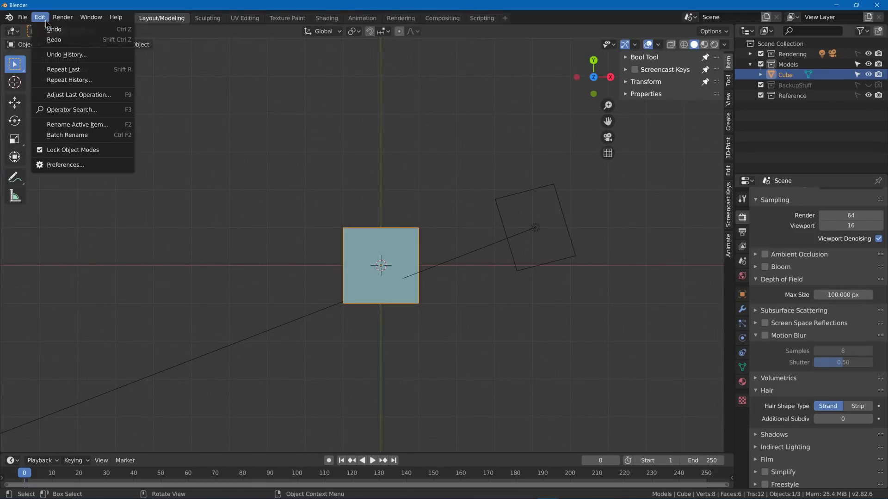
left_click(57, 165)
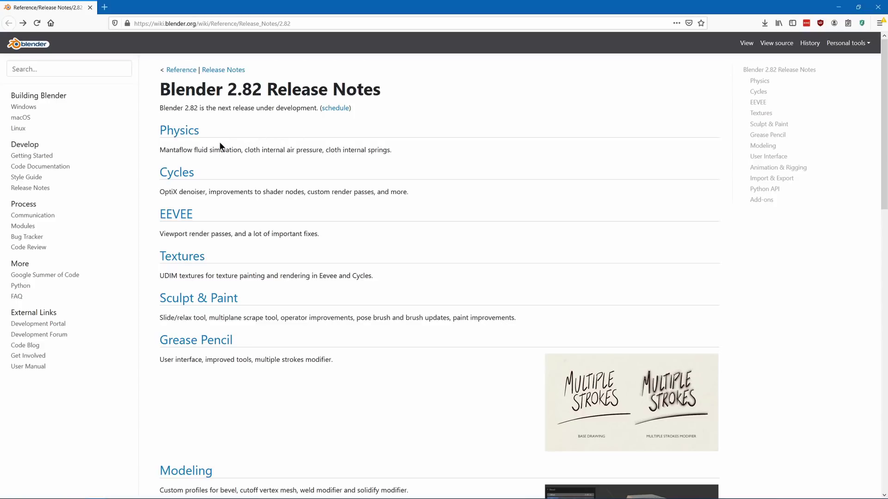
- Switch to the browser, examine the Physics release notes on cloth and fluid simulation, and return to the Blender 2.82 overview
left_click(190, 139)
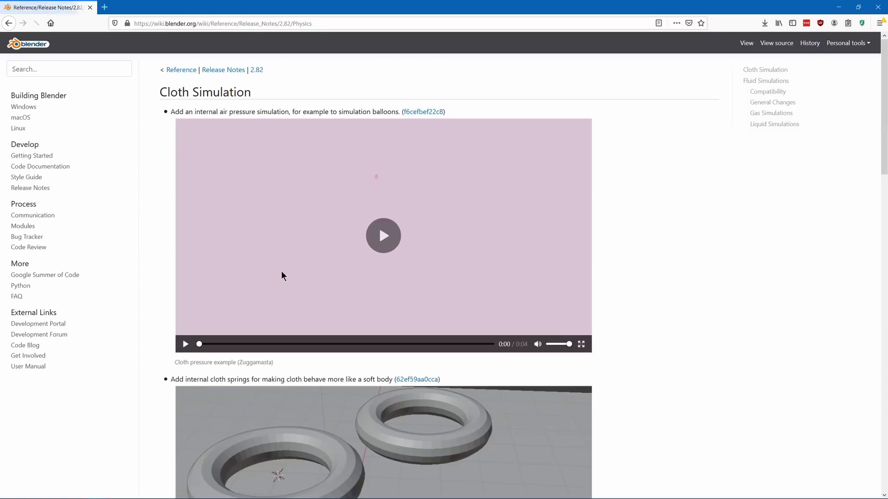
scroll(281, 273, "down", 4)
left_click(325, 300)
scroll(278, 324, "down", 2)
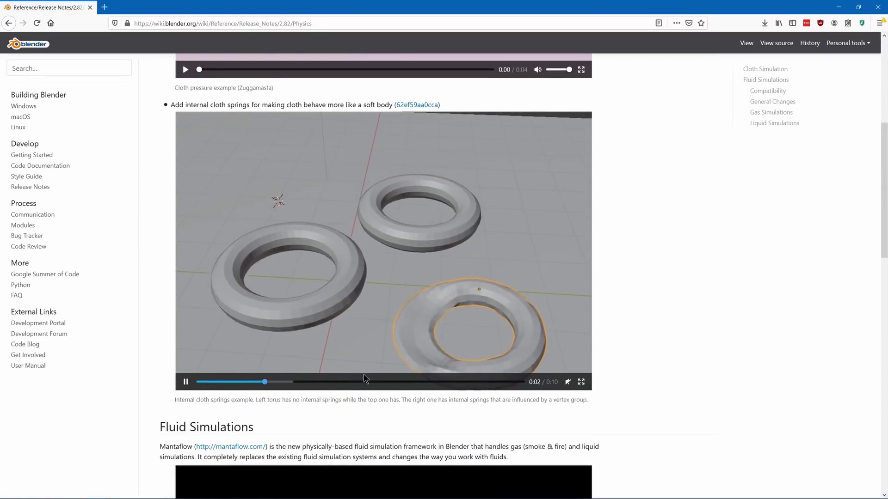
left_click(351, 298)
scroll(352, 300, "down", 7)
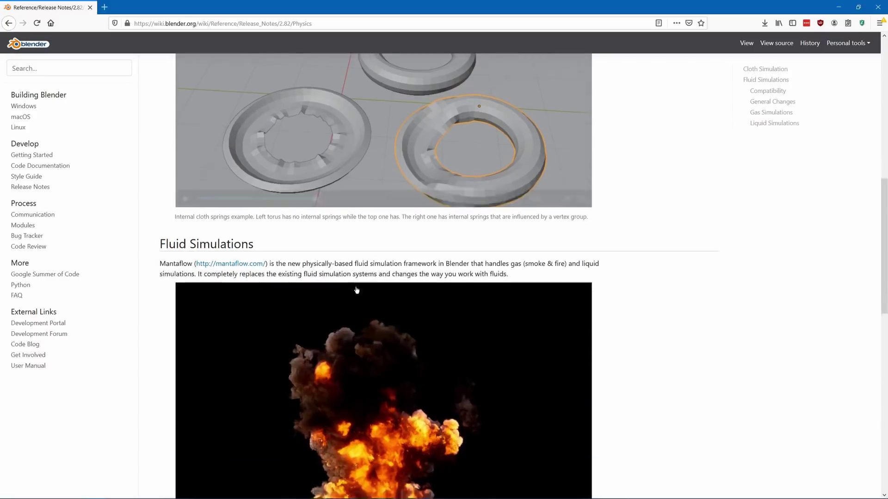
scroll(483, 246, "up", 12)
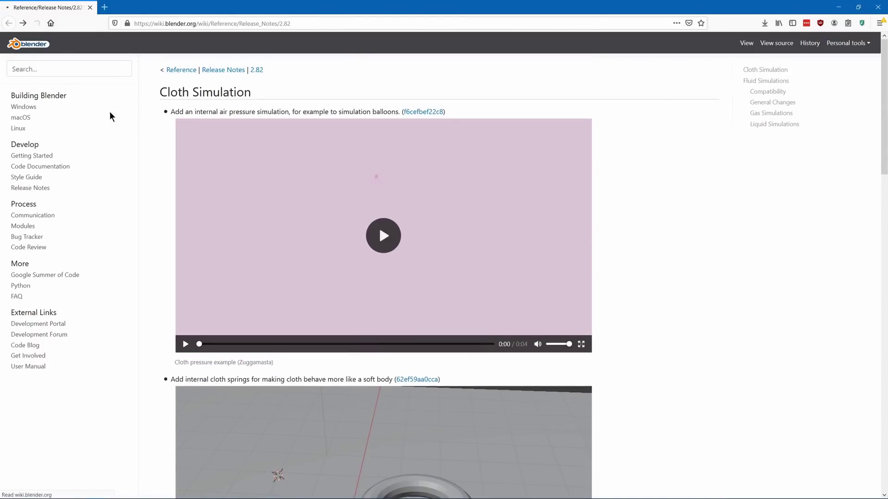
left_click(9, 24)
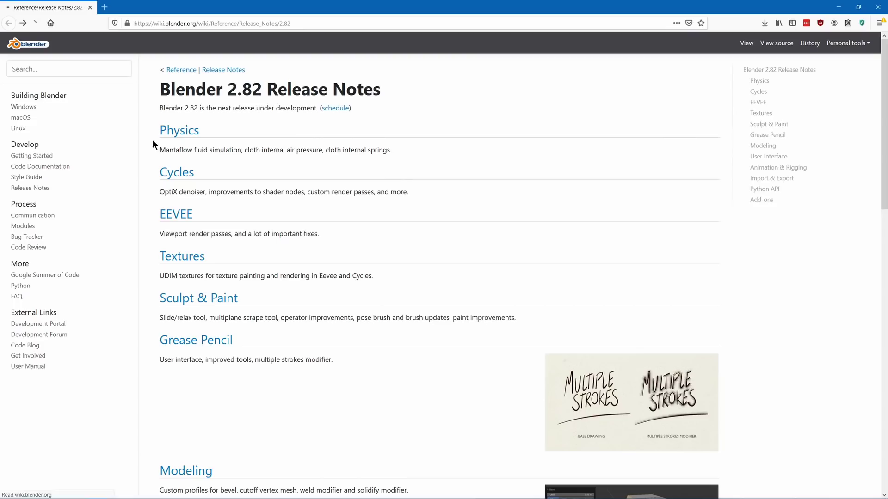
- Examine the Cycles release notes on denoising, shader nodes and AOVs, and return to the release notes overview
left_click(178, 173)
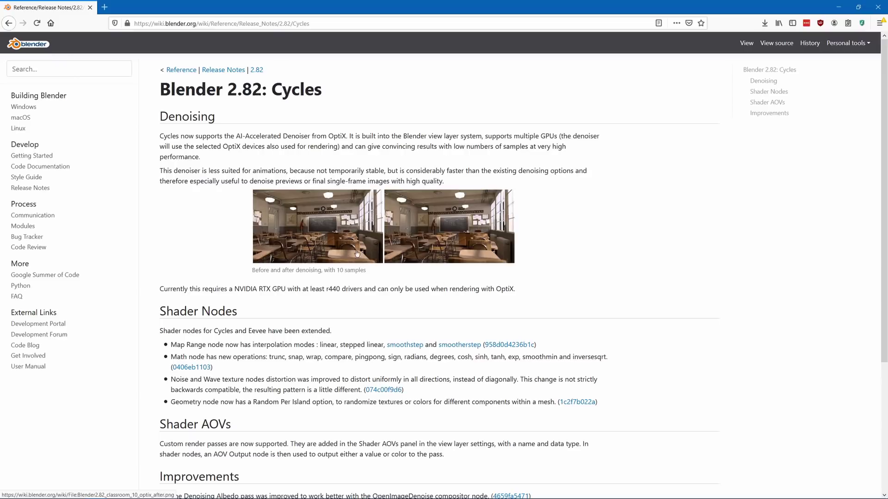
scroll(419, 228, "down", 1)
scroll(420, 228, "down", 3)
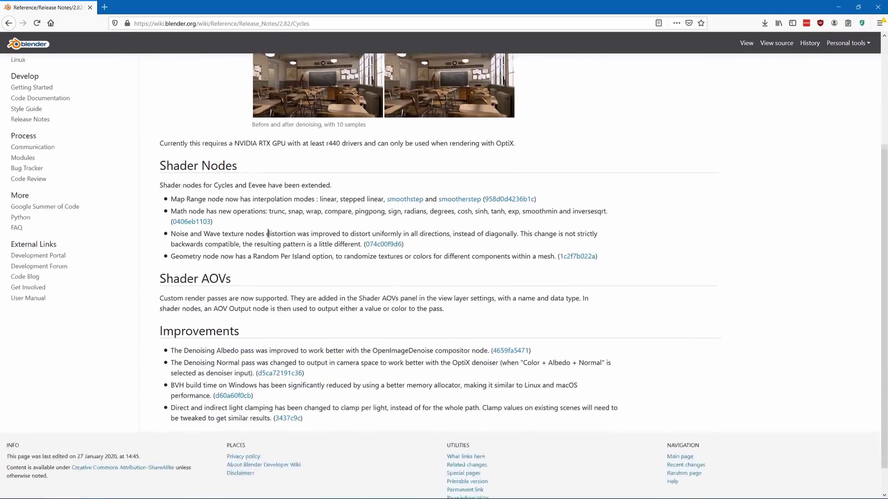
scroll(220, 314, "up", 4)
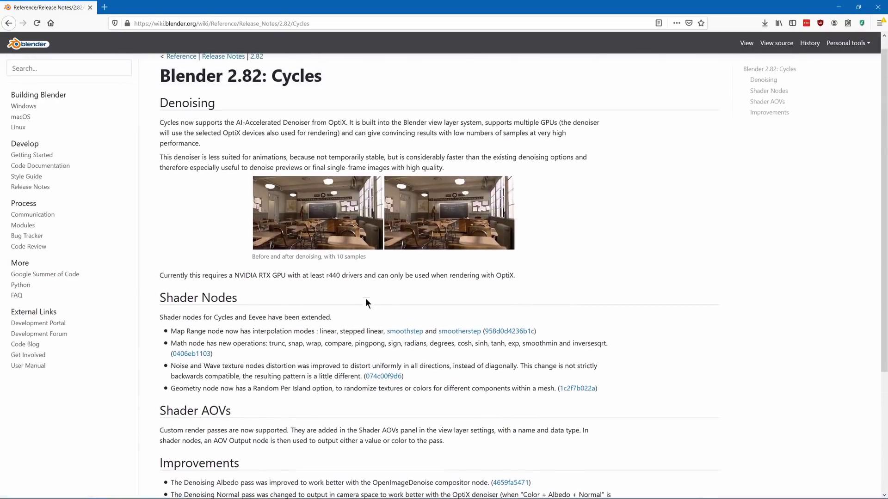
left_click(8, 23)
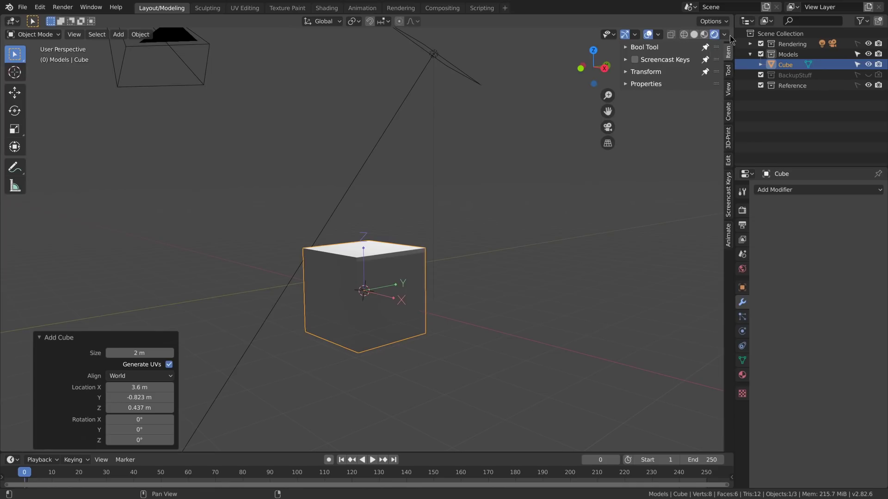
- In Blender, preview the Ambient Occlusion and Normal render passes in the viewport shading, and return the pass to Combined
left_click(723, 34)
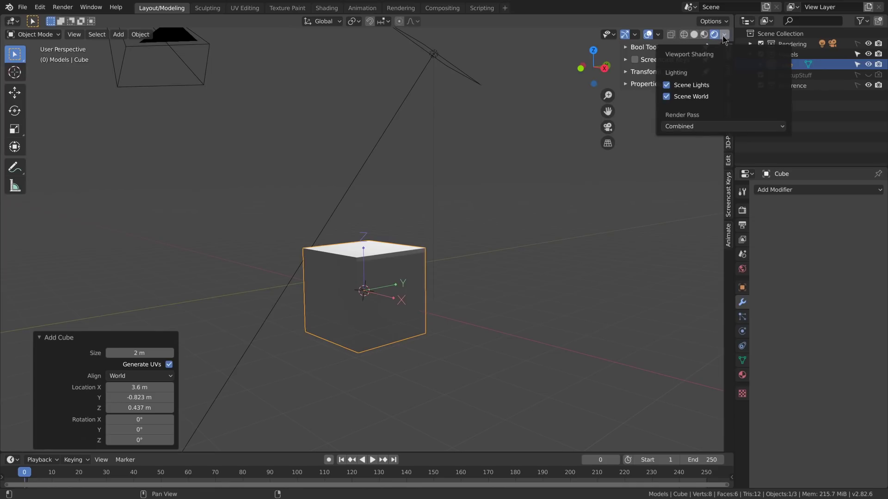
left_click(699, 126)
left_click(692, 149)
left_click(700, 126)
left_click(687, 161)
left_click(698, 126)
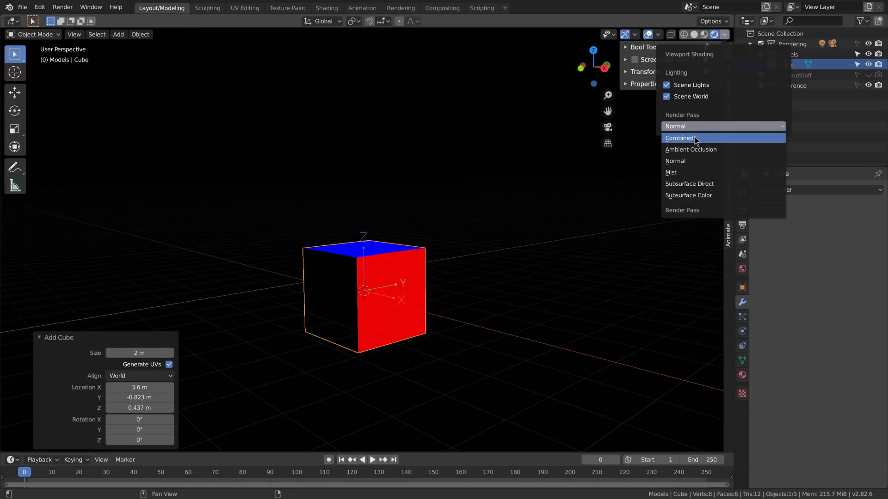
left_click(680, 137)
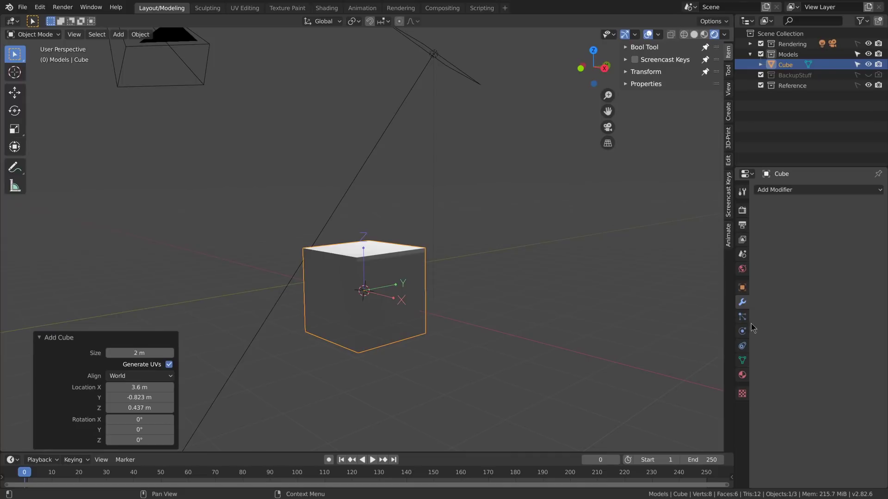
- View the view layer passes, render the scene and show its Normal pass, and switch to the Compositing workspace
left_click(742, 225)
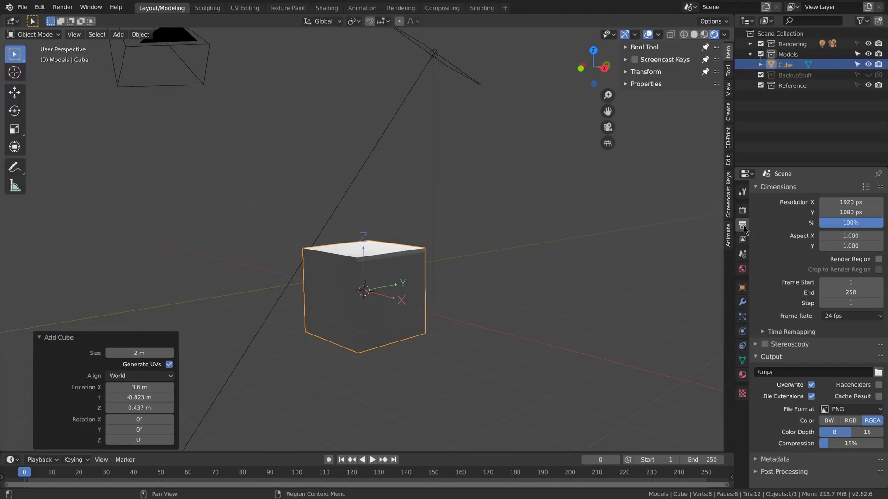
left_click(742, 239)
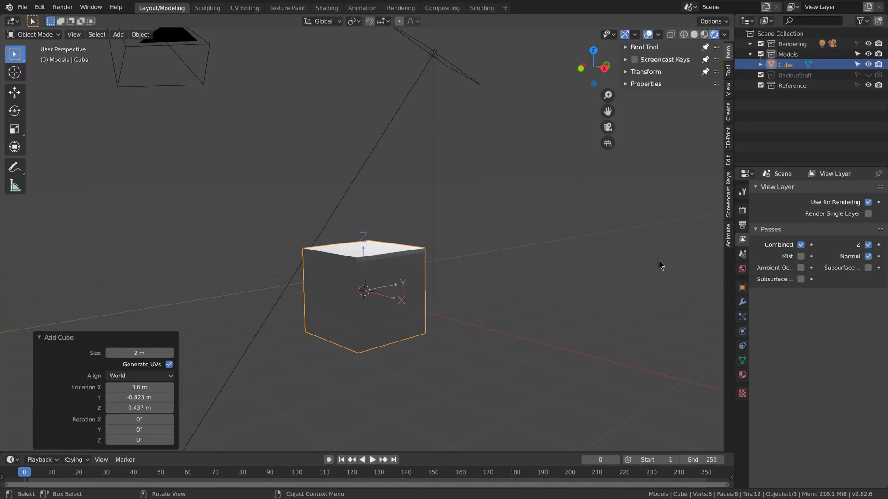
key("F12")
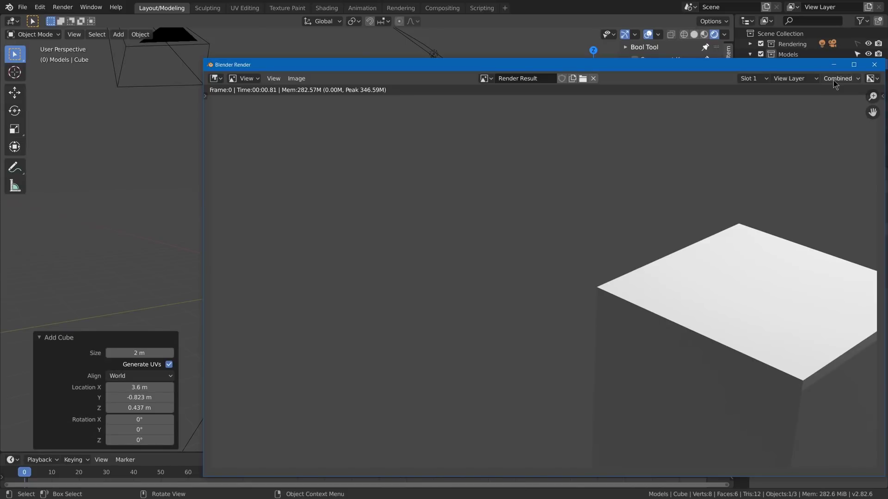
left_click(835, 79)
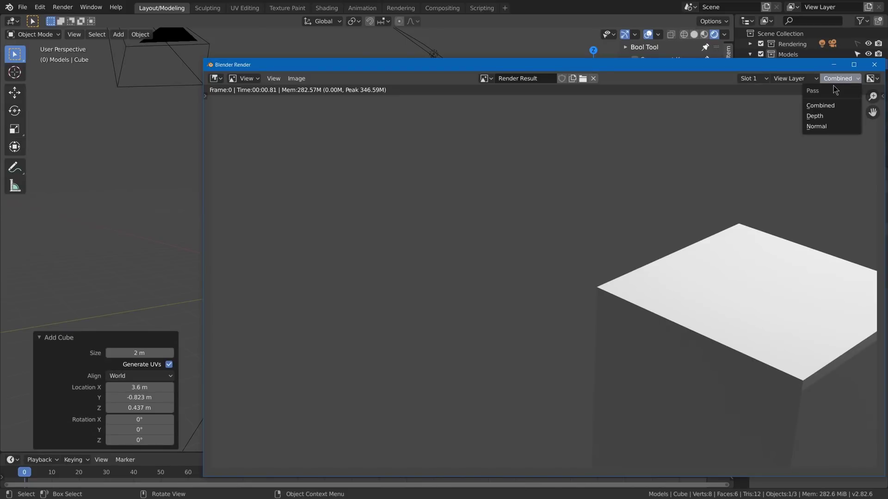
left_click(821, 127)
left_click_drag(740, 65, 592, 53)
left_click(725, 54)
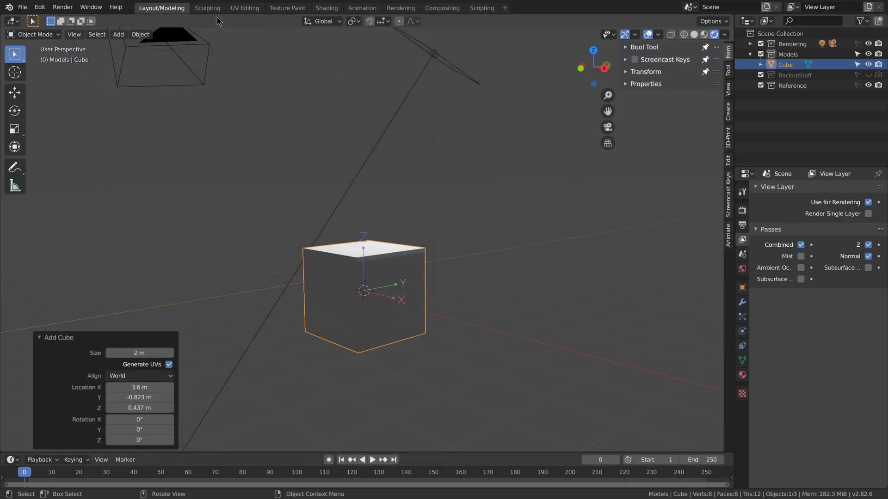
left_click(442, 8)
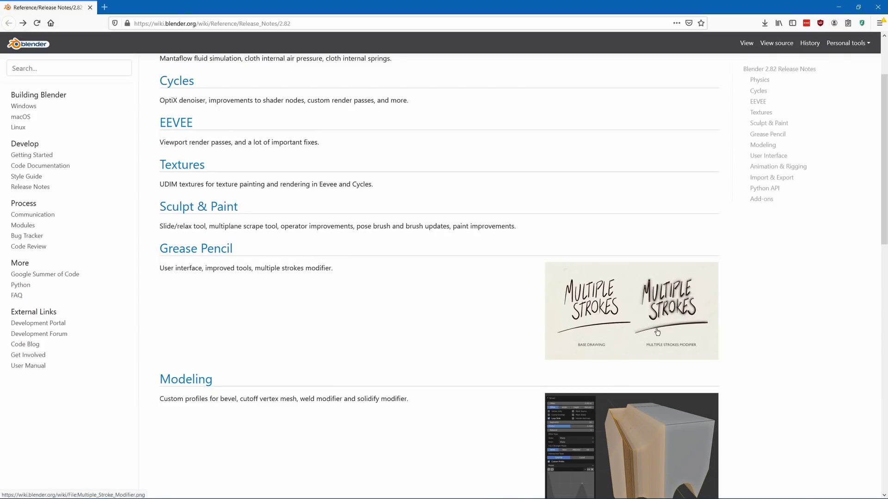
- Switch to the browser and read the release notes overview from Grease Pencil through Modeling, User Interface and Import & Export
scroll(650, 333, "down", 1)
scroll(490, 339, "down", 3)
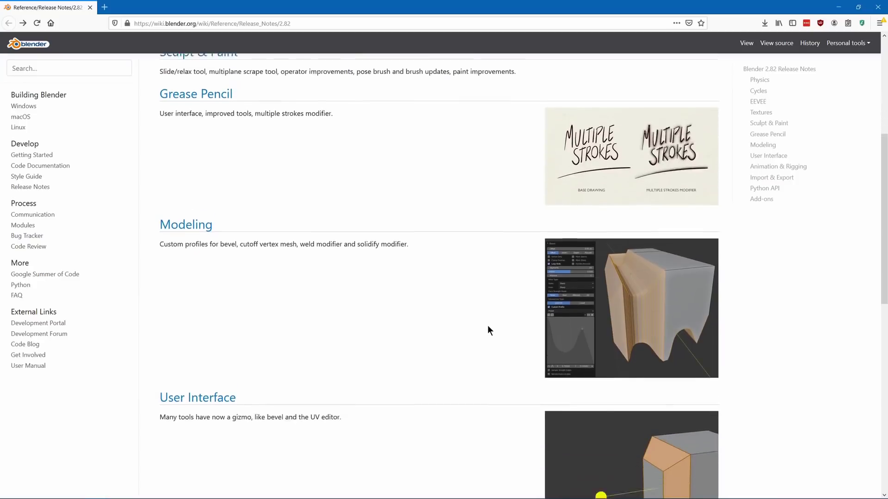
scroll(487, 326, "down", 1)
scroll(478, 323, "down", 3)
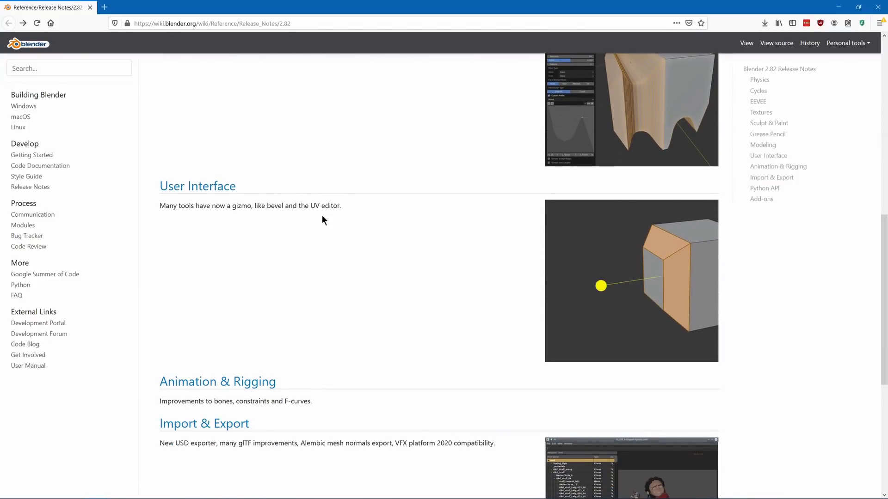
scroll(335, 294, "down", 2)
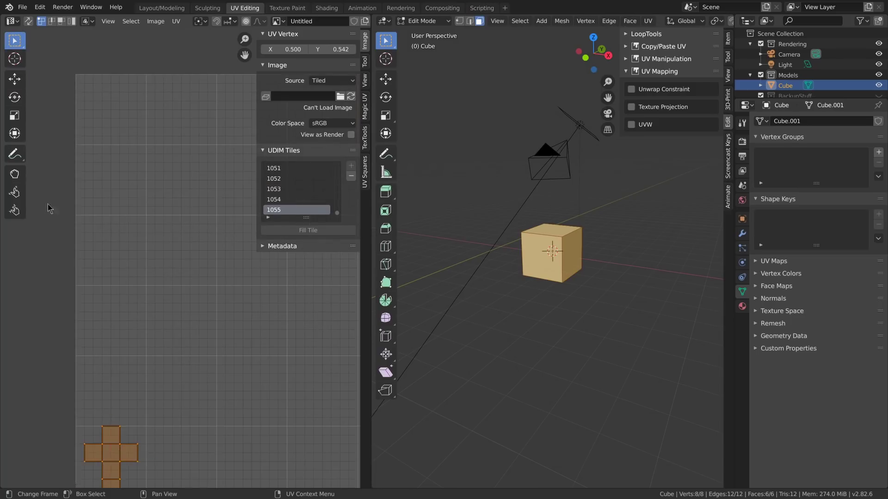
- Move the cube's UV island up to about Y 1.610 in the UV editor, and activate the Rotate and Transform tools in turn
left_click(15, 79)
middle_click_drag(96, 402, 113, 317)
left_click_drag(128, 335, 127, 252)
left_click(14, 97)
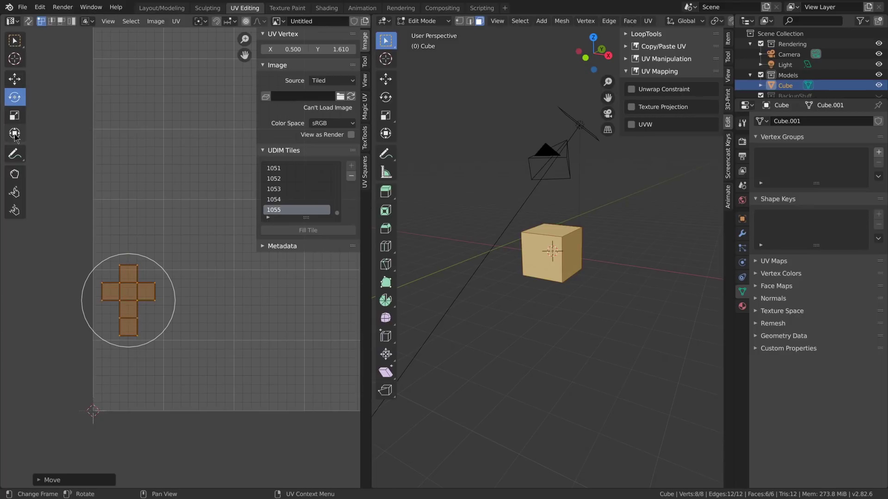
left_click(14, 134)
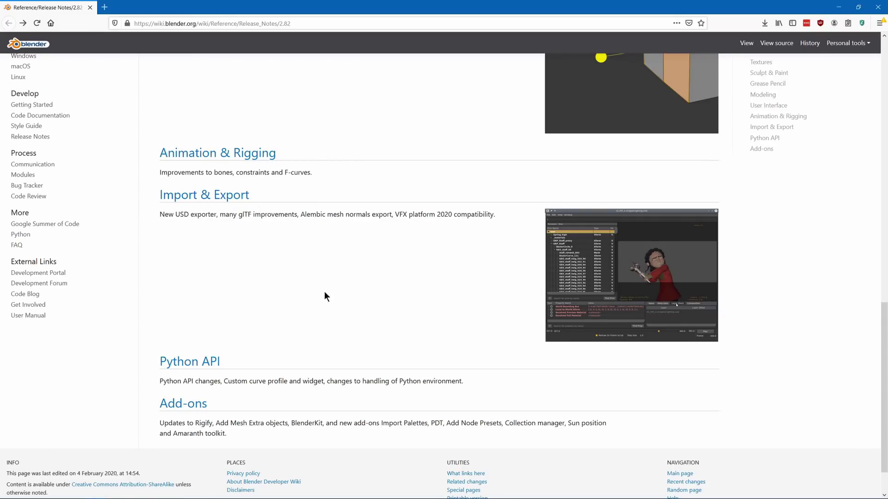
- Read the Python API and Add-ons sections at the end of the Blender 2.82 release notes in the browser
scroll(296, 289, "down", 2)
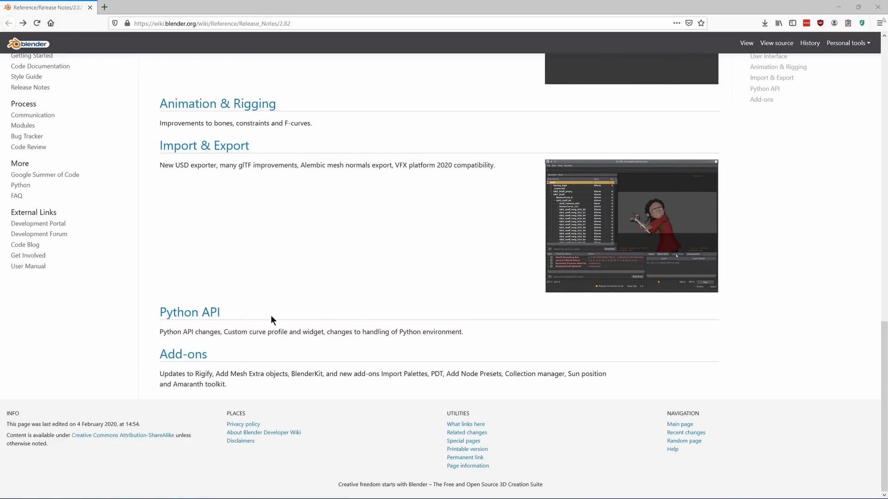
left_click(270, 315)
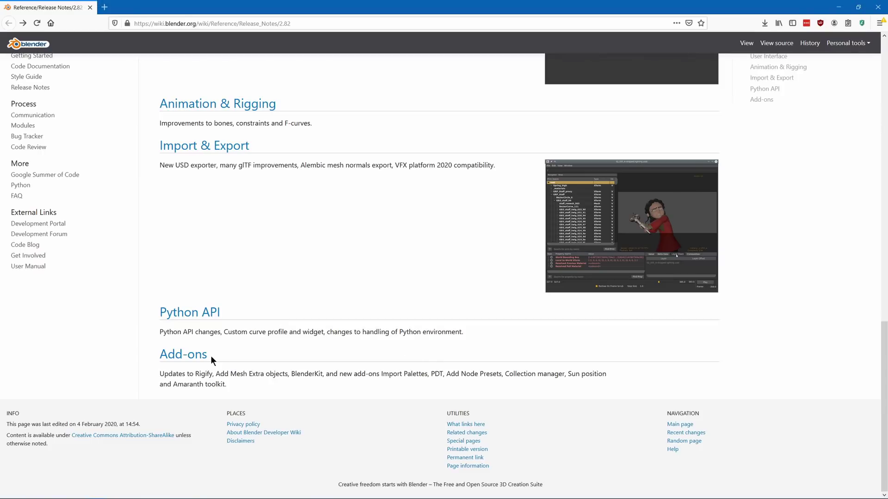